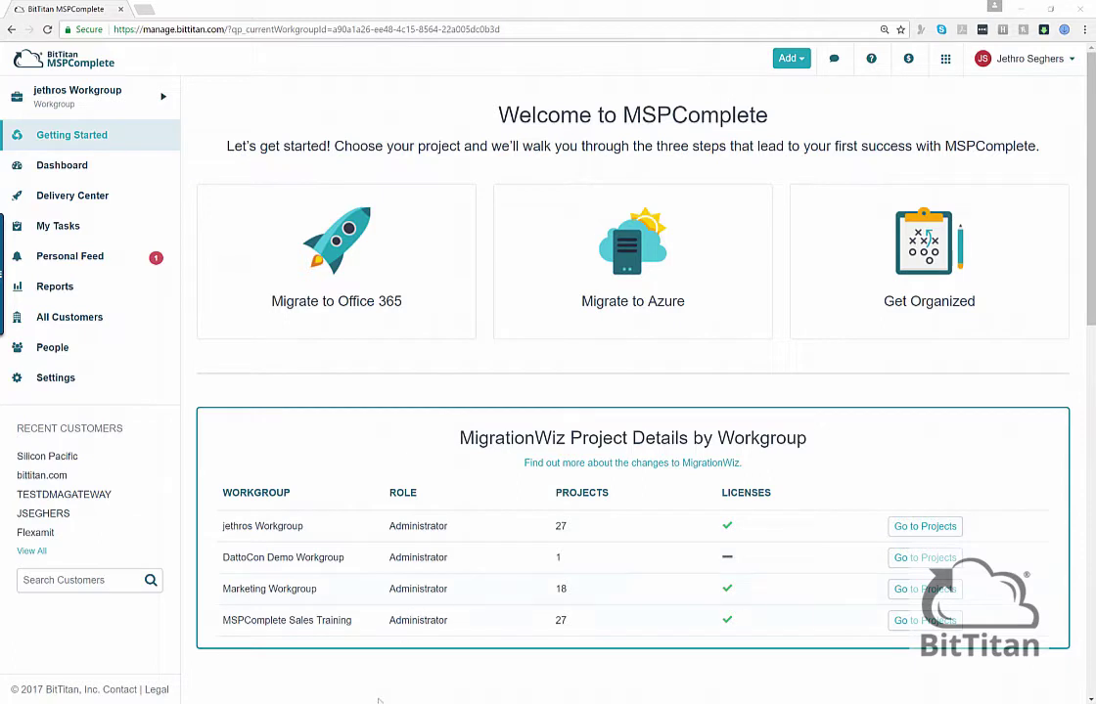
- Create customer DEMO with primary email domain j-solutions.be and save it
click(74, 328)
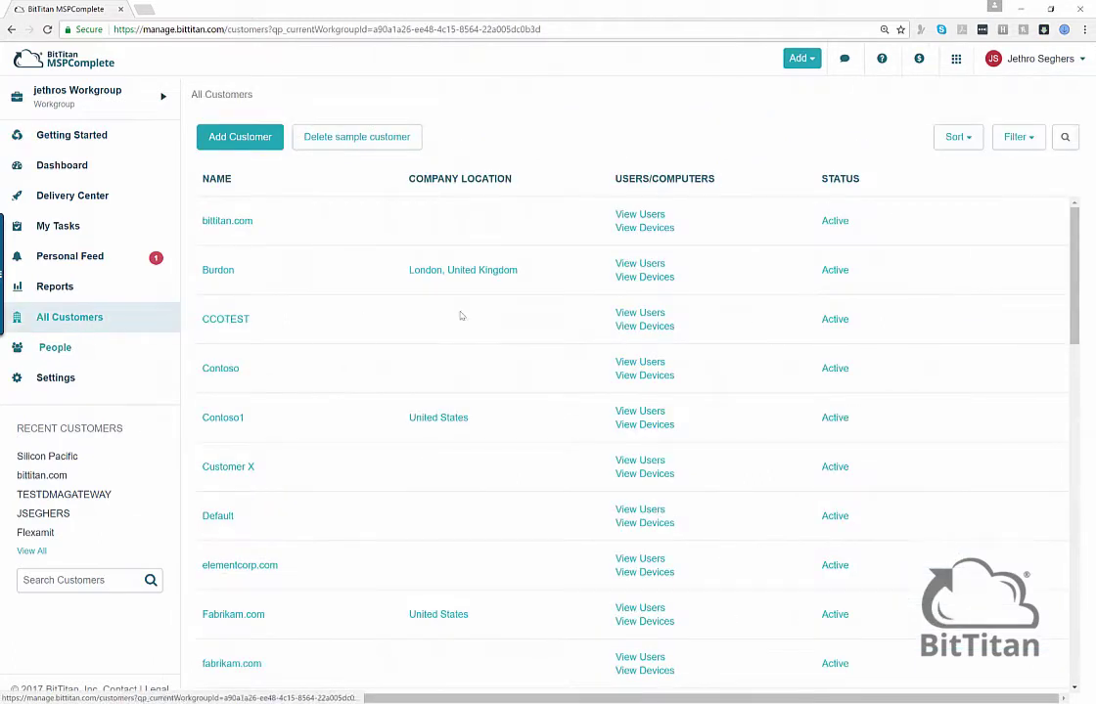
click(223, 142)
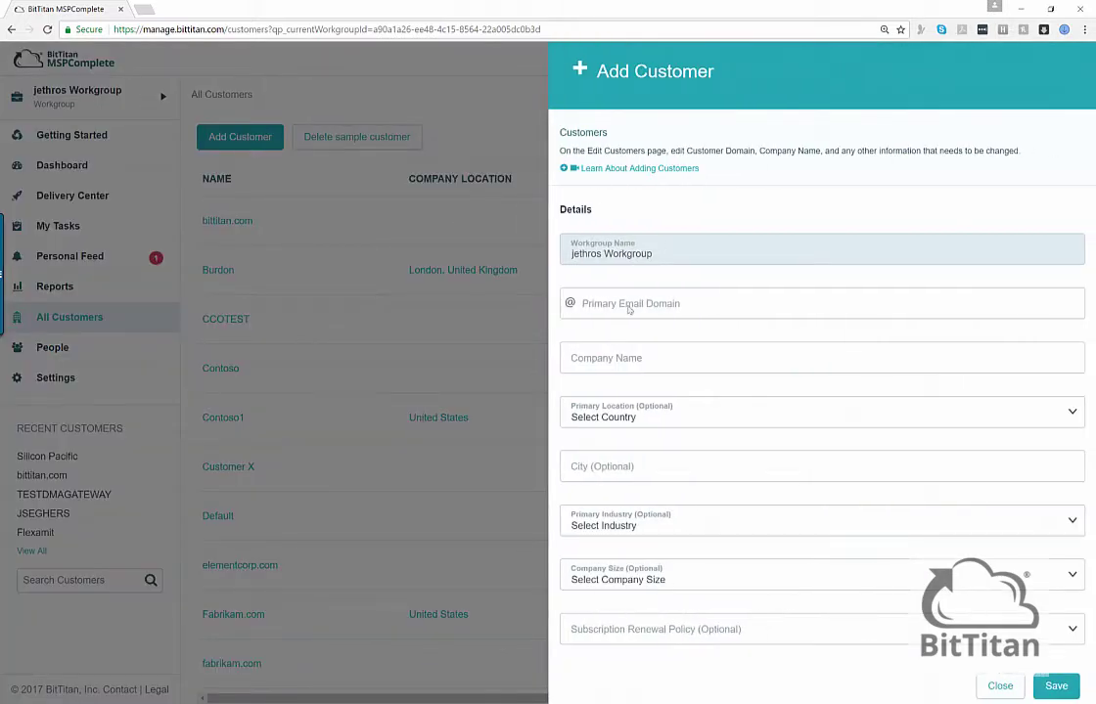
click(626, 308)
text(j-soluti)
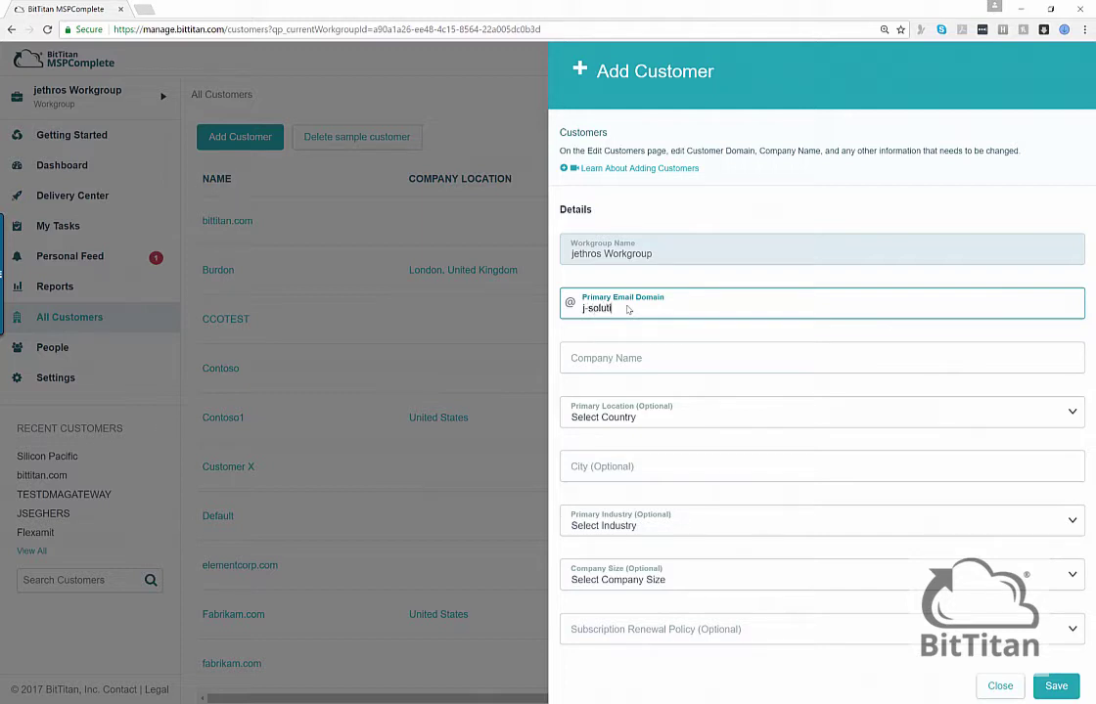
text(ons.be)
key(Tab)
text(DEMO)
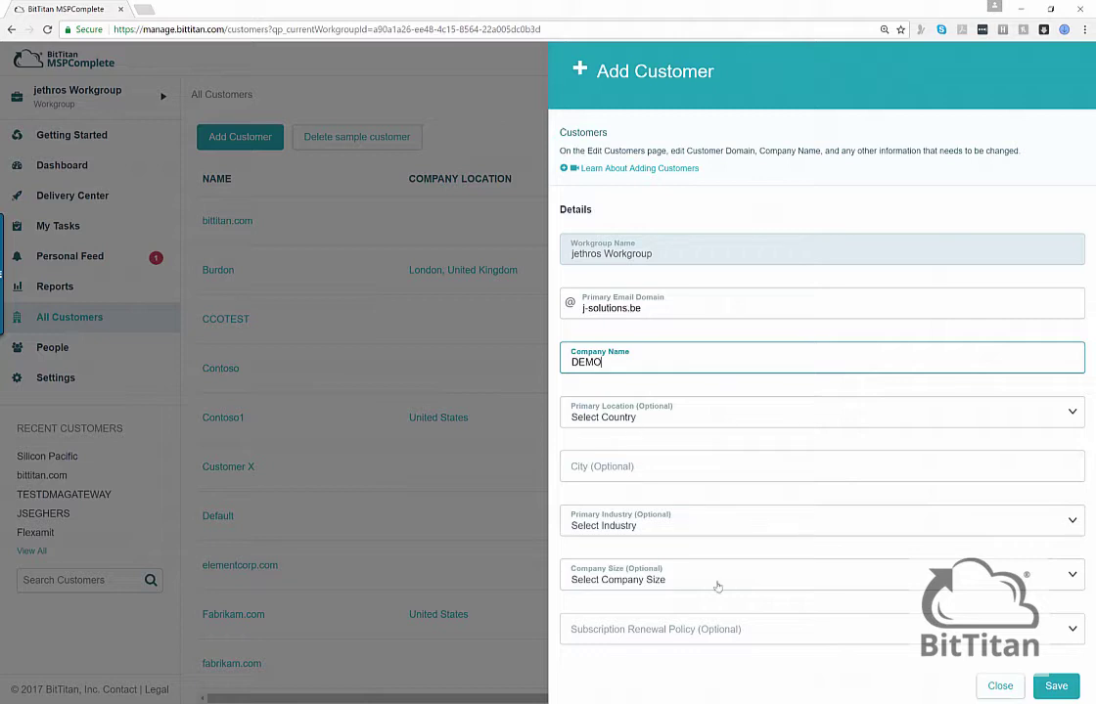
click(1055, 686)
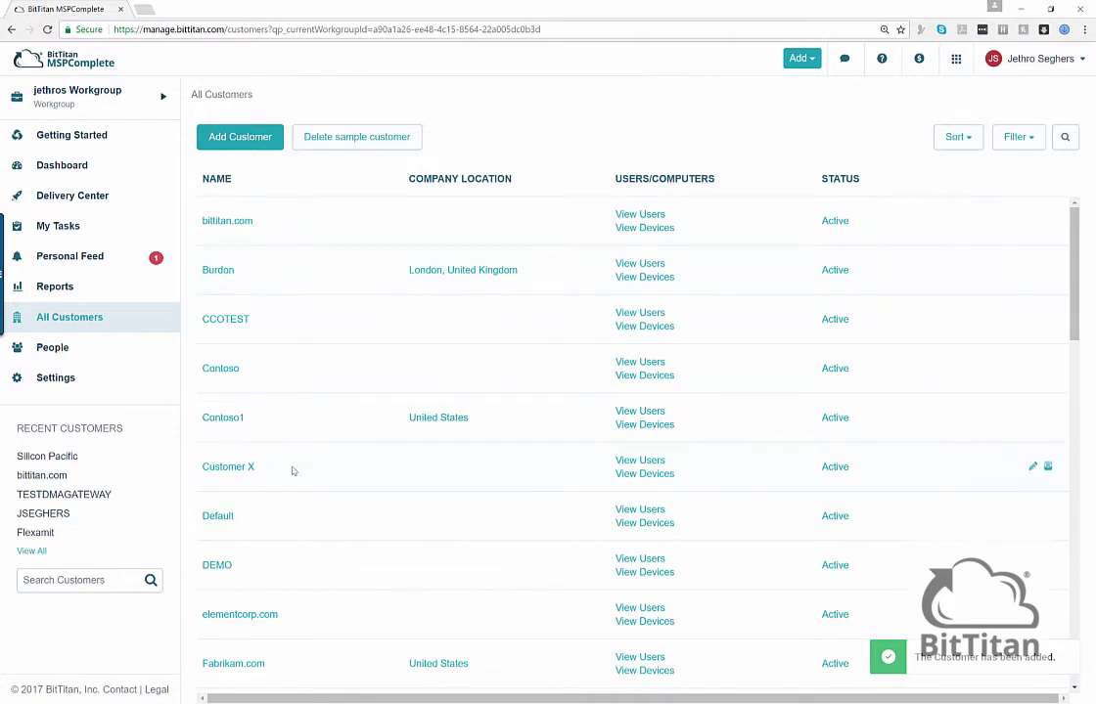
- From DEMO's Device Management overview, start deploying the agent through email to reach the Users page
click(222, 570)
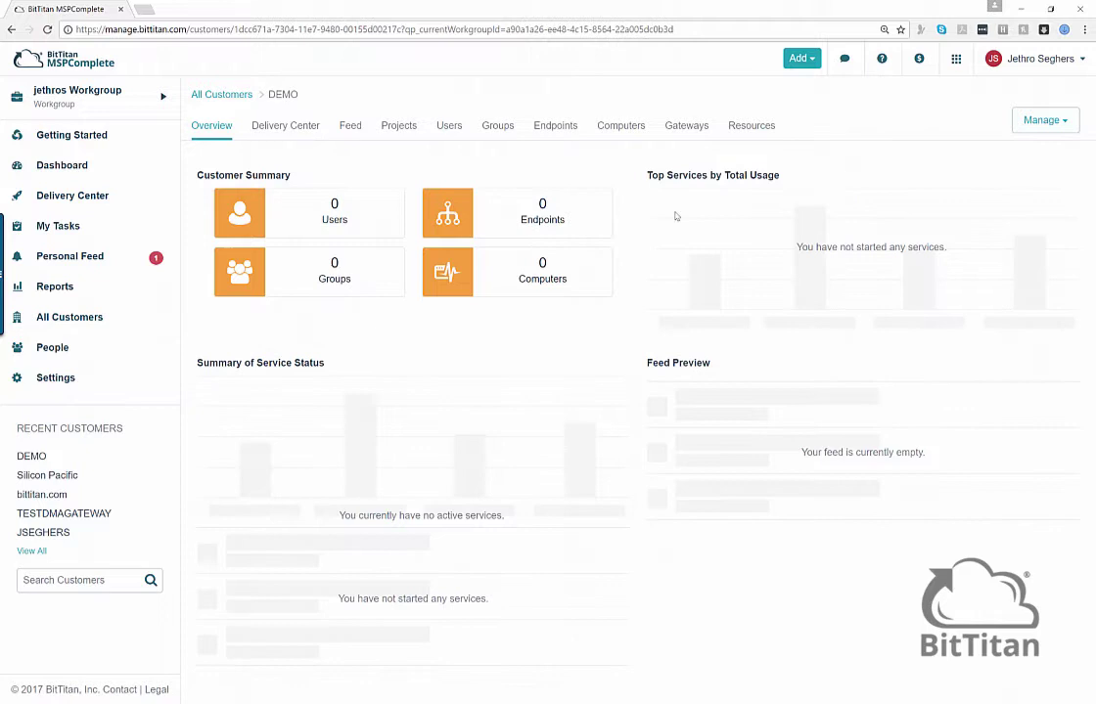
click(1043, 122)
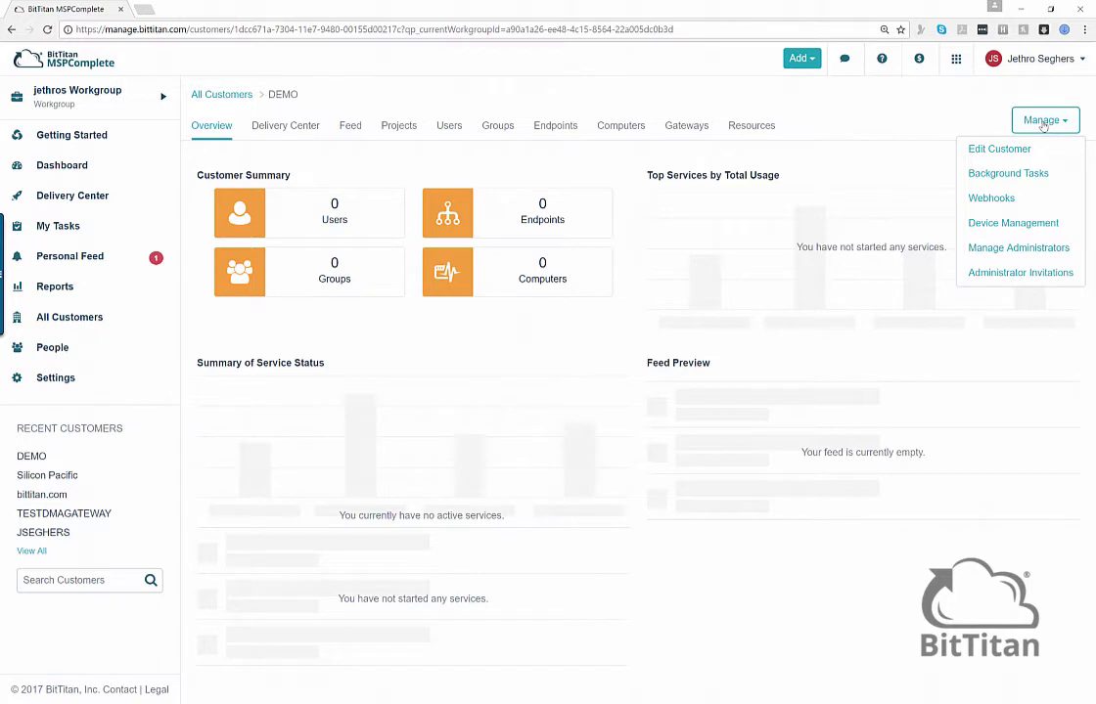
click(1018, 228)
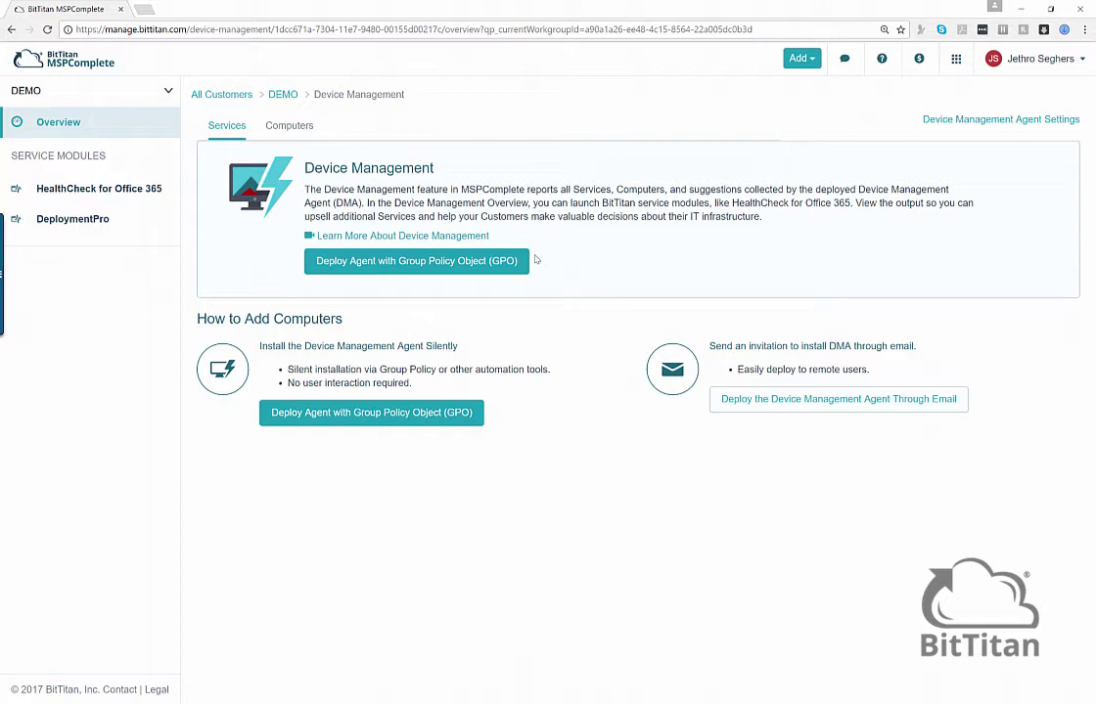
click(810, 403)
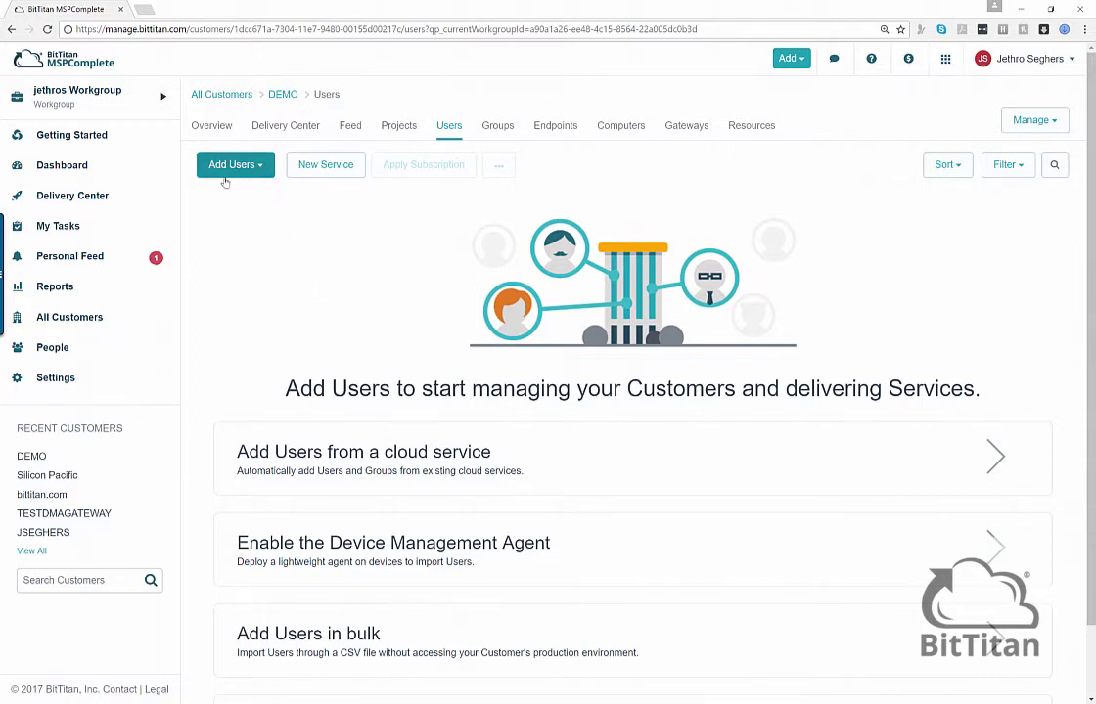
- Quick-add a DEMO user with first name, last name and j-solutions.be primary email, then save
click(205, 159)
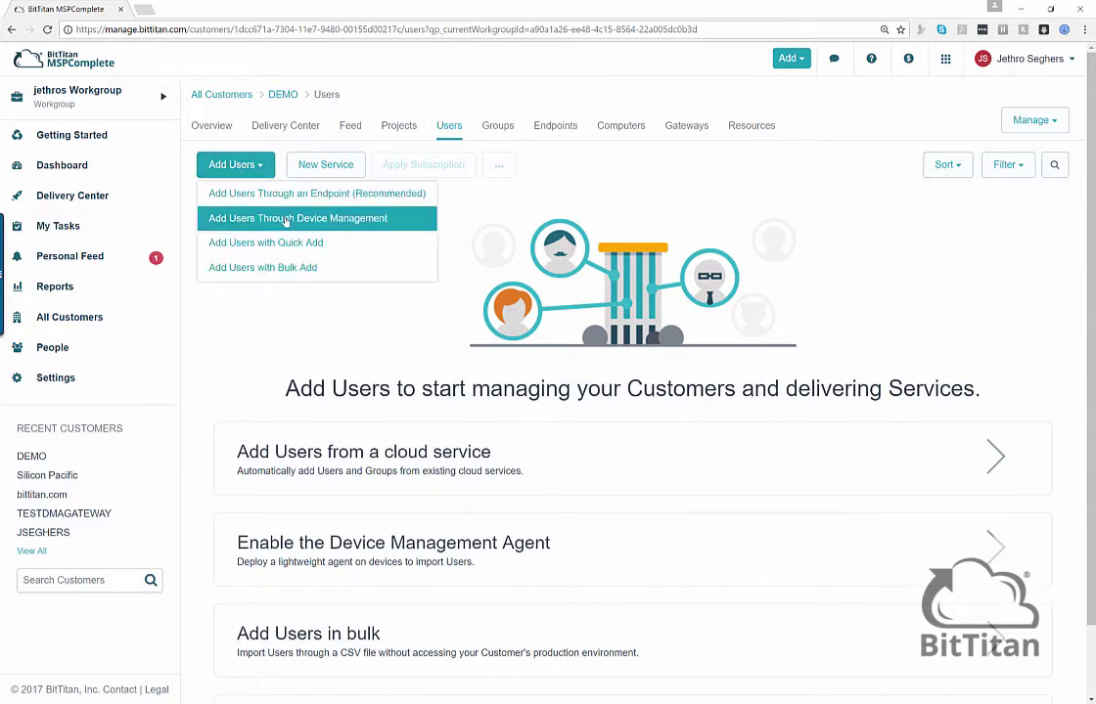
click(286, 242)
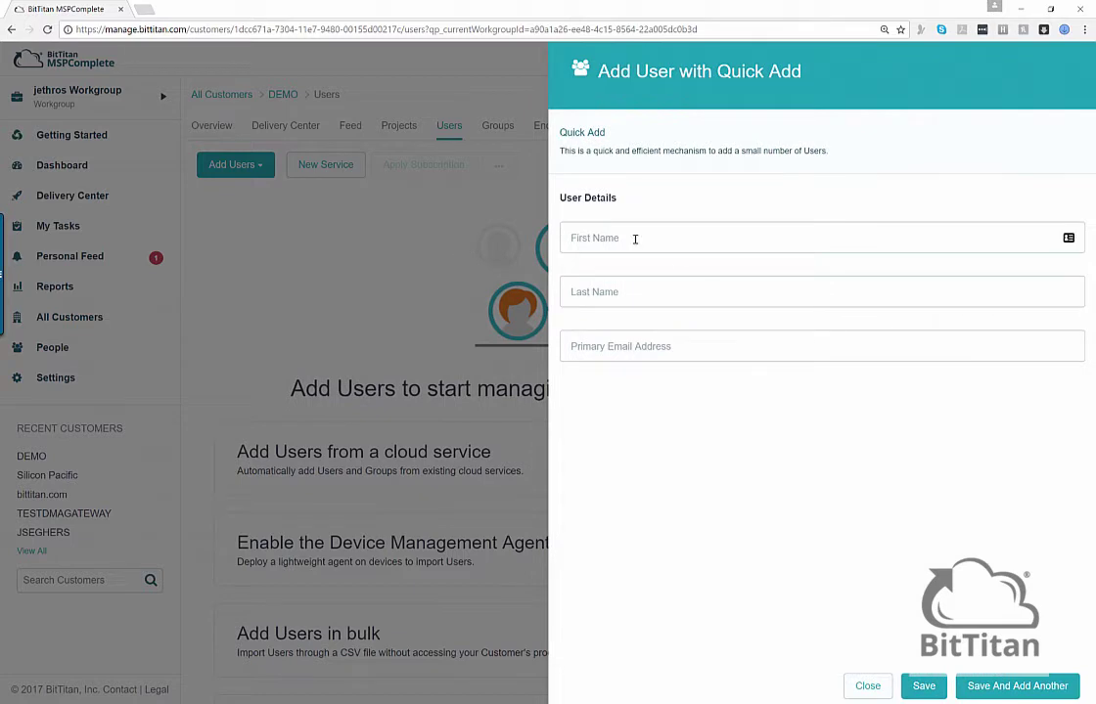
click(634, 239)
key(Tab)
key(Tab)
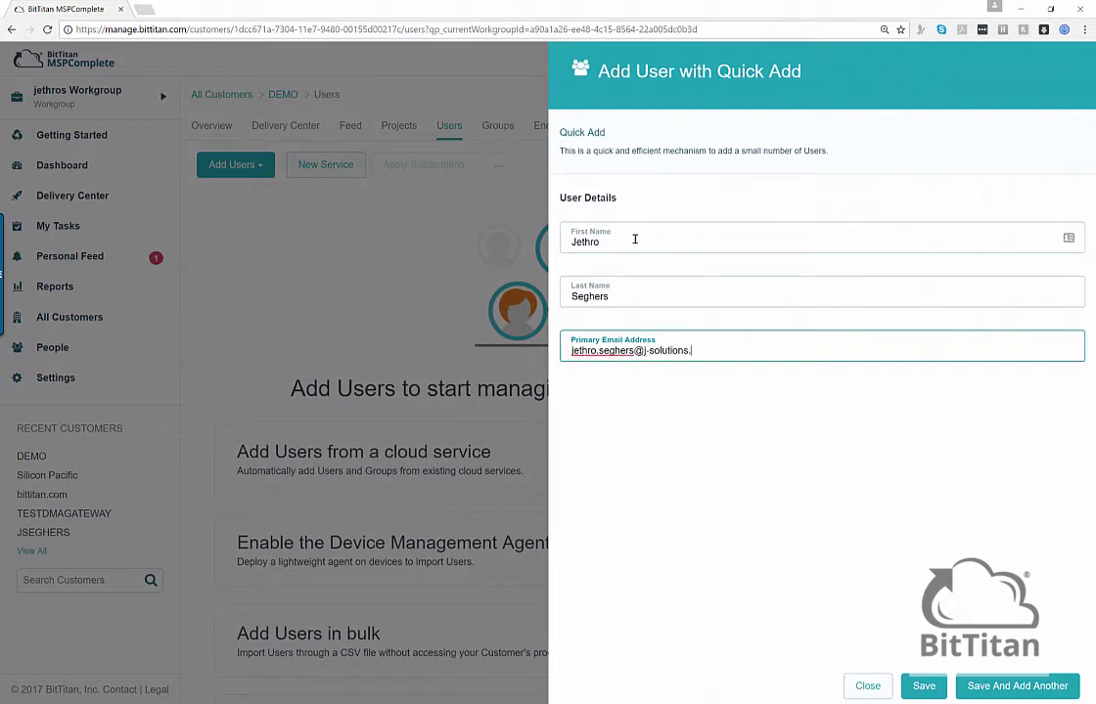
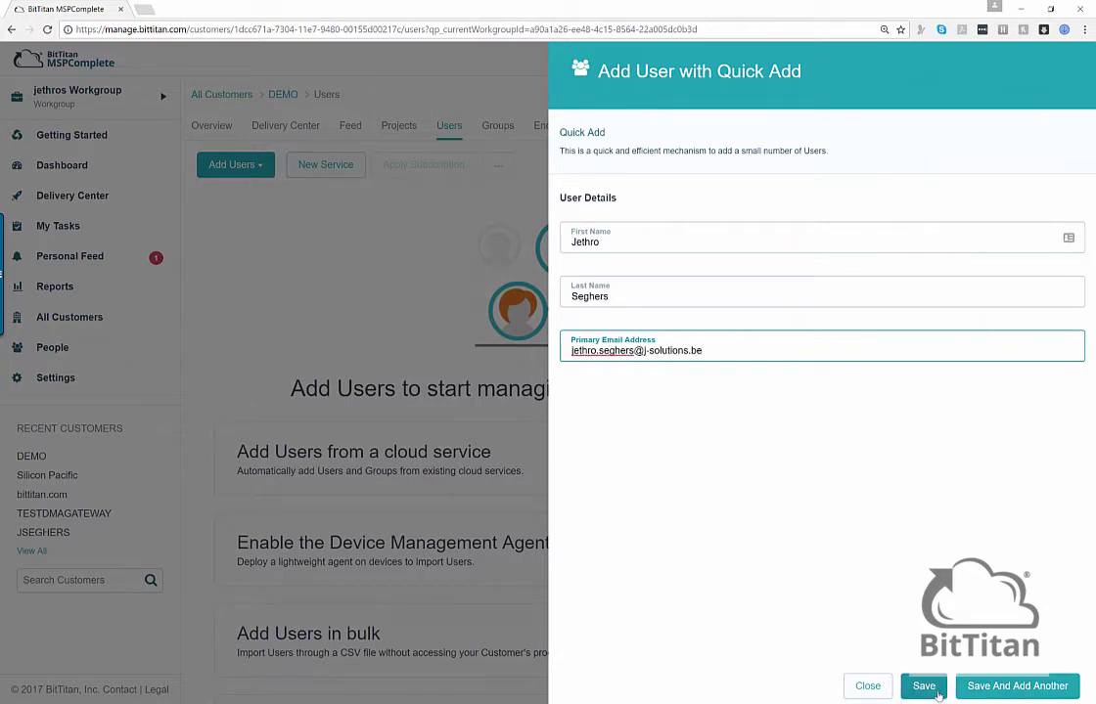
click(935, 690)
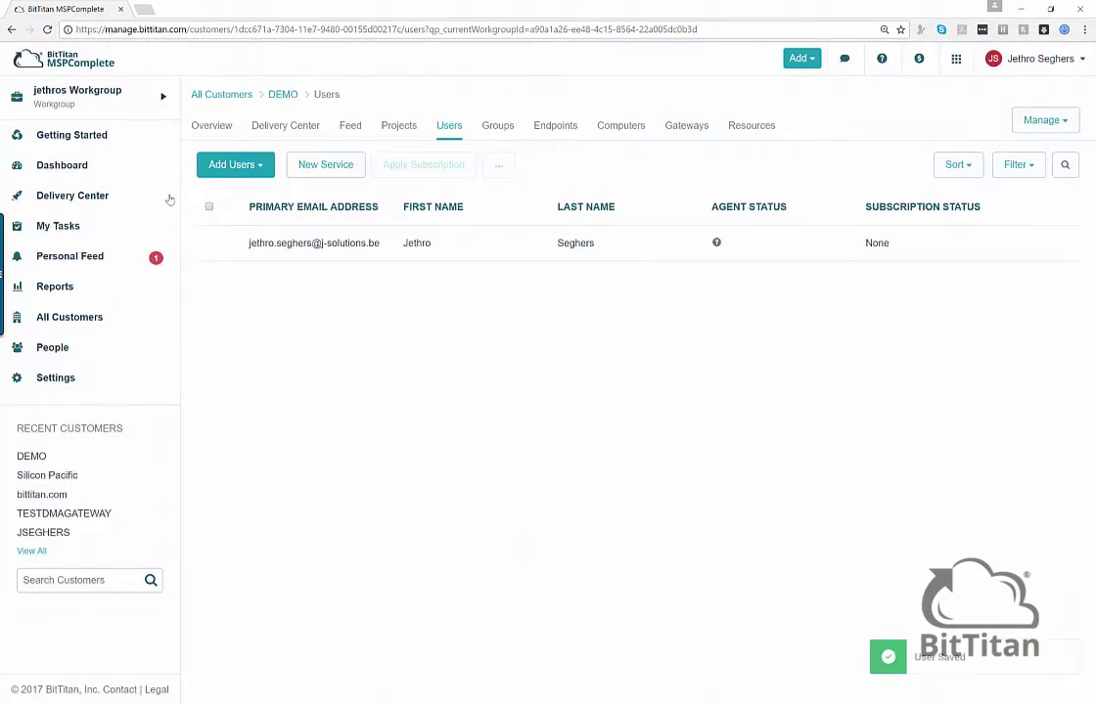
- Select the new user and open the 'Enable Device Management Through Email' form from the '...' menu
click(209, 243)
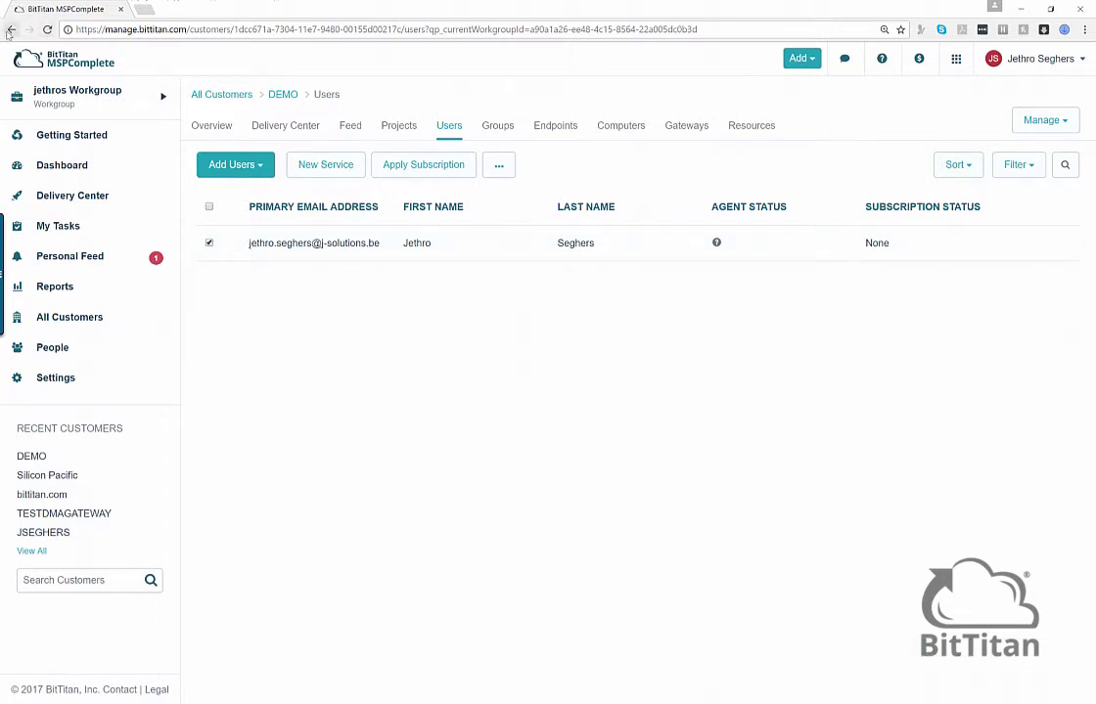
click(1033, 121)
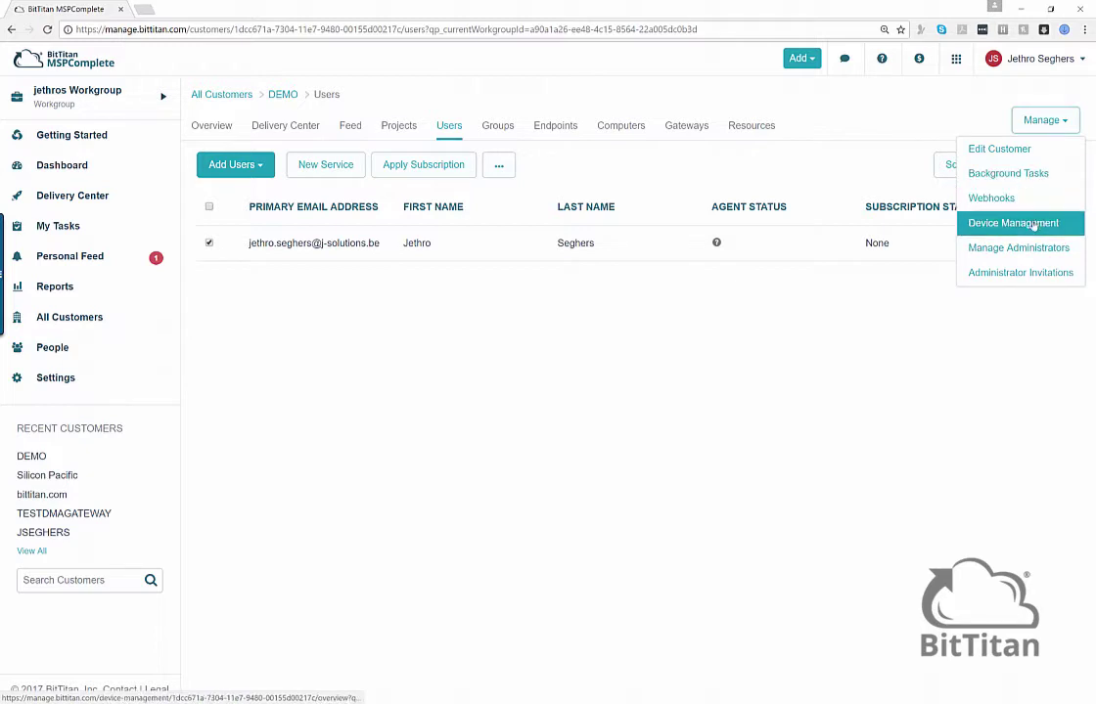
click(1027, 224)
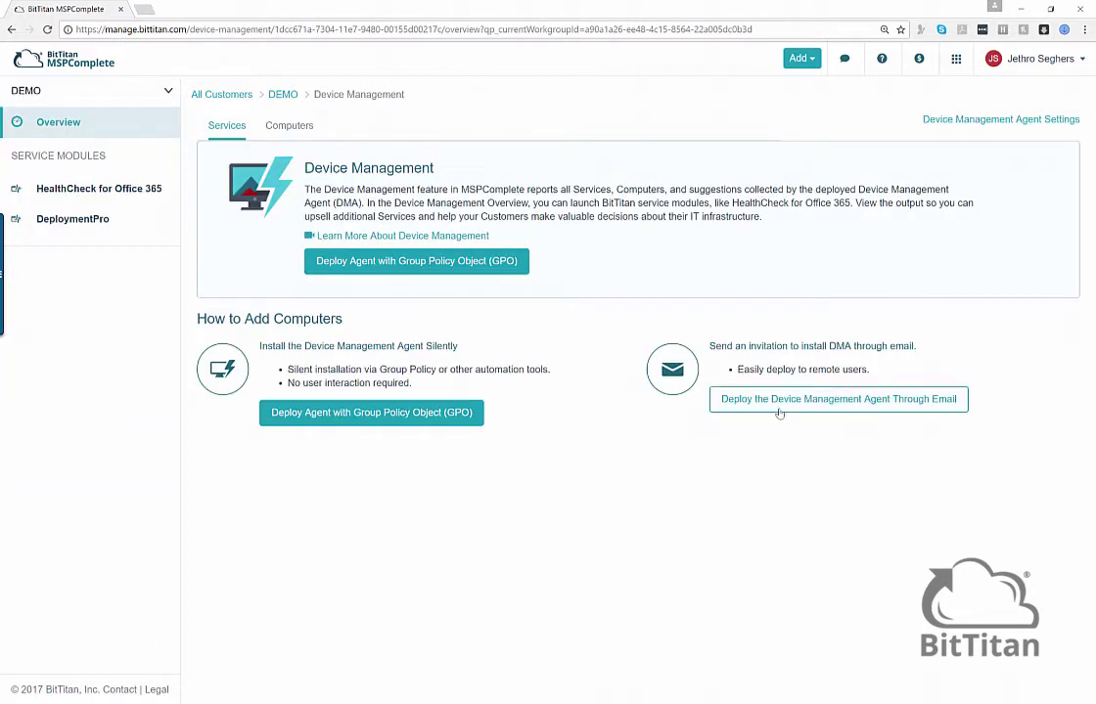
click(782, 403)
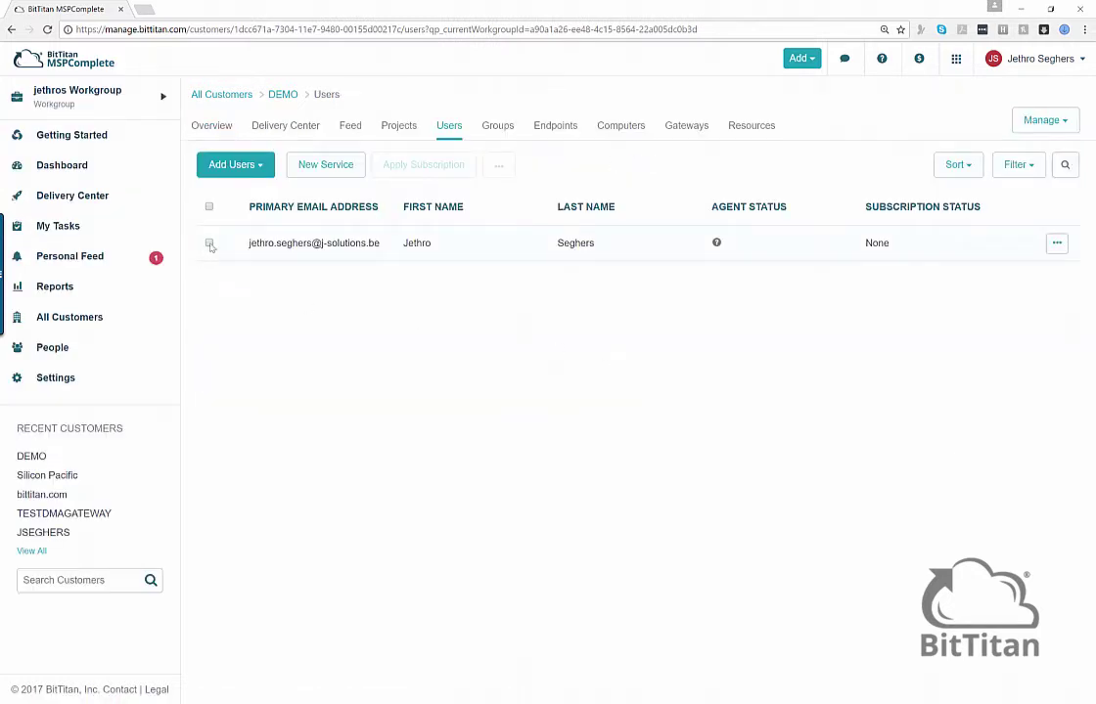
click(208, 243)
click(499, 166)
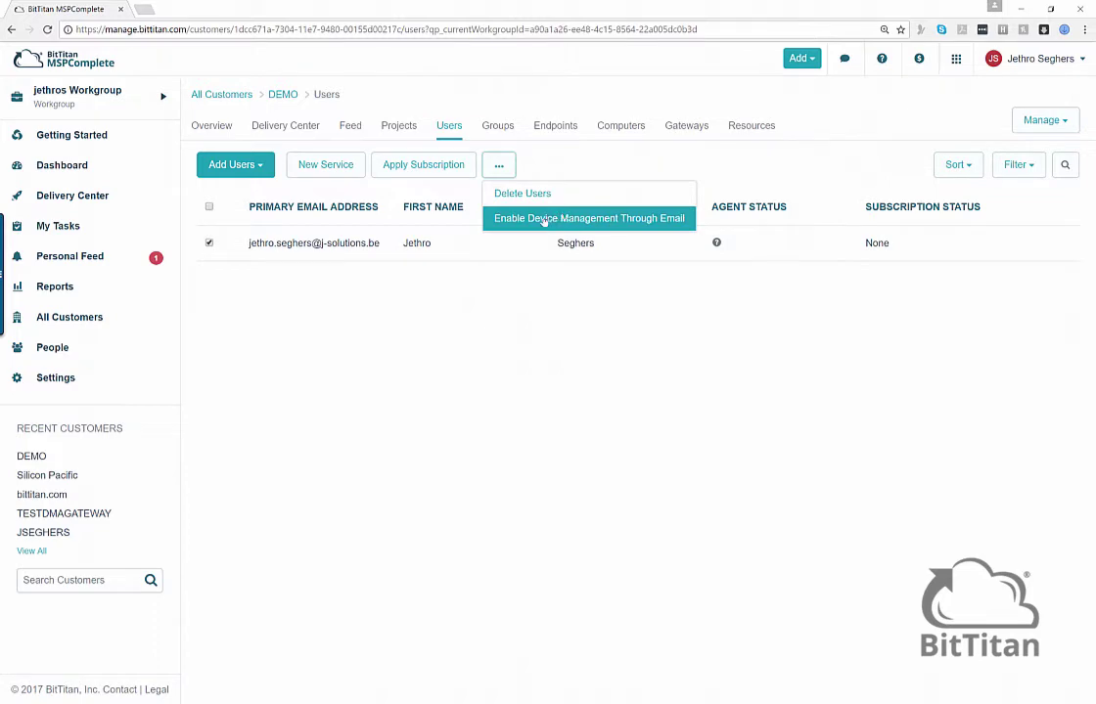
click(577, 220)
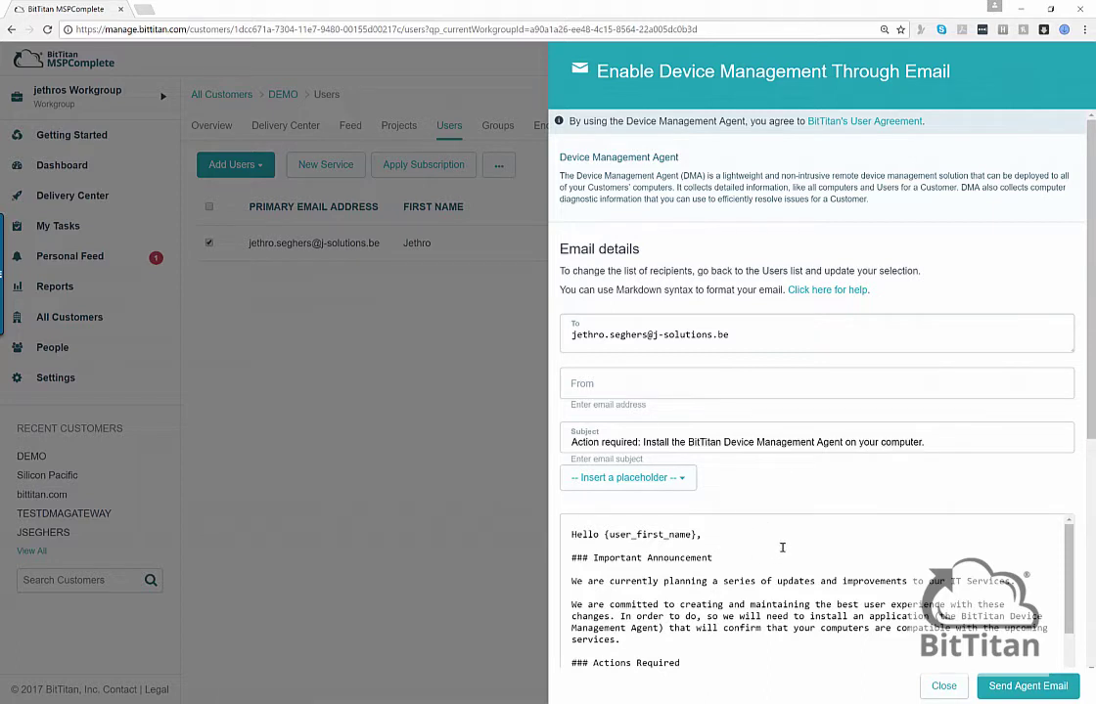
- Fill in the required From address with the user's email and send the agent invitation email
click(1037, 687)
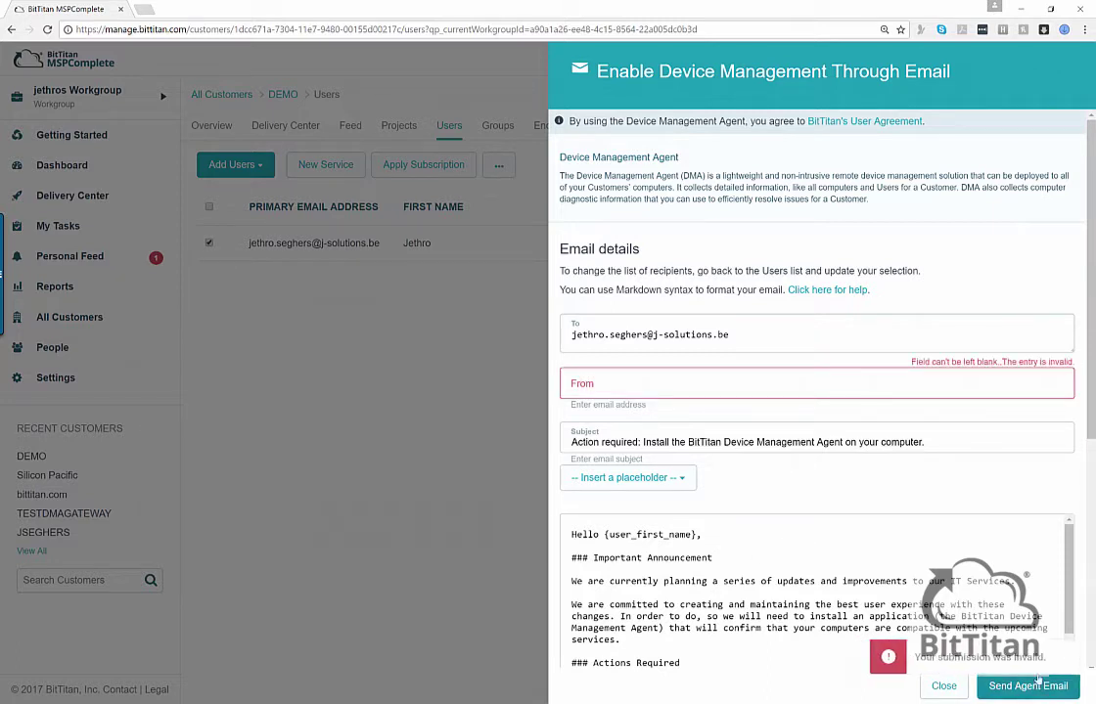
scroll(822, 587, down, 1)
click(671, 389)
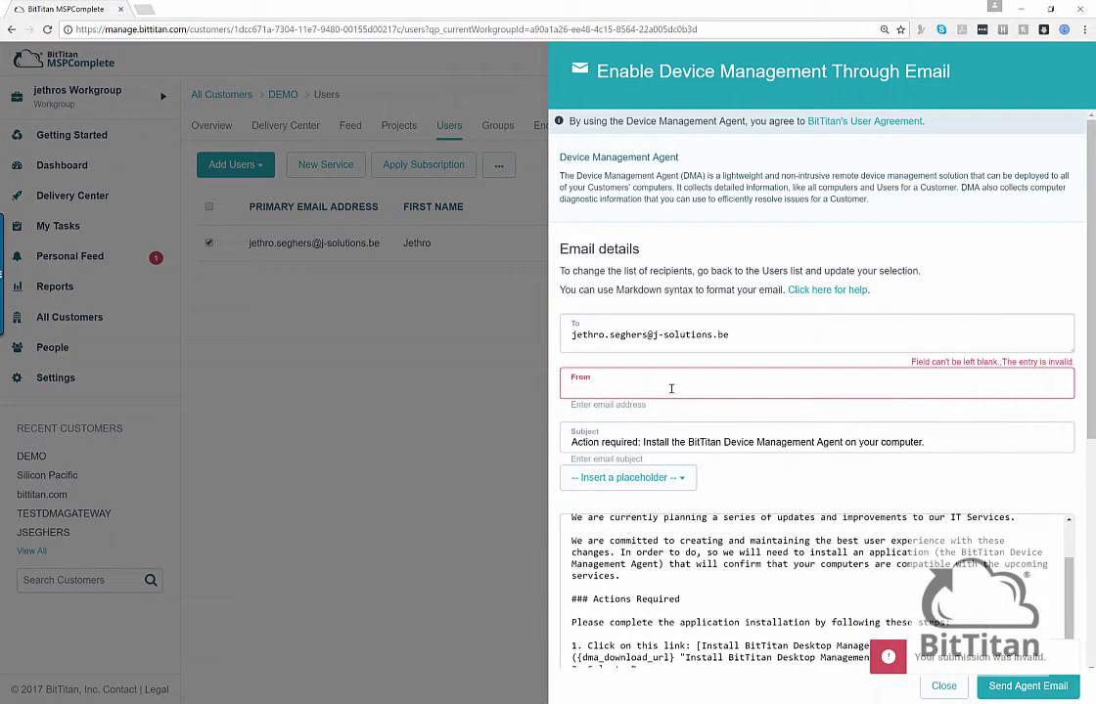
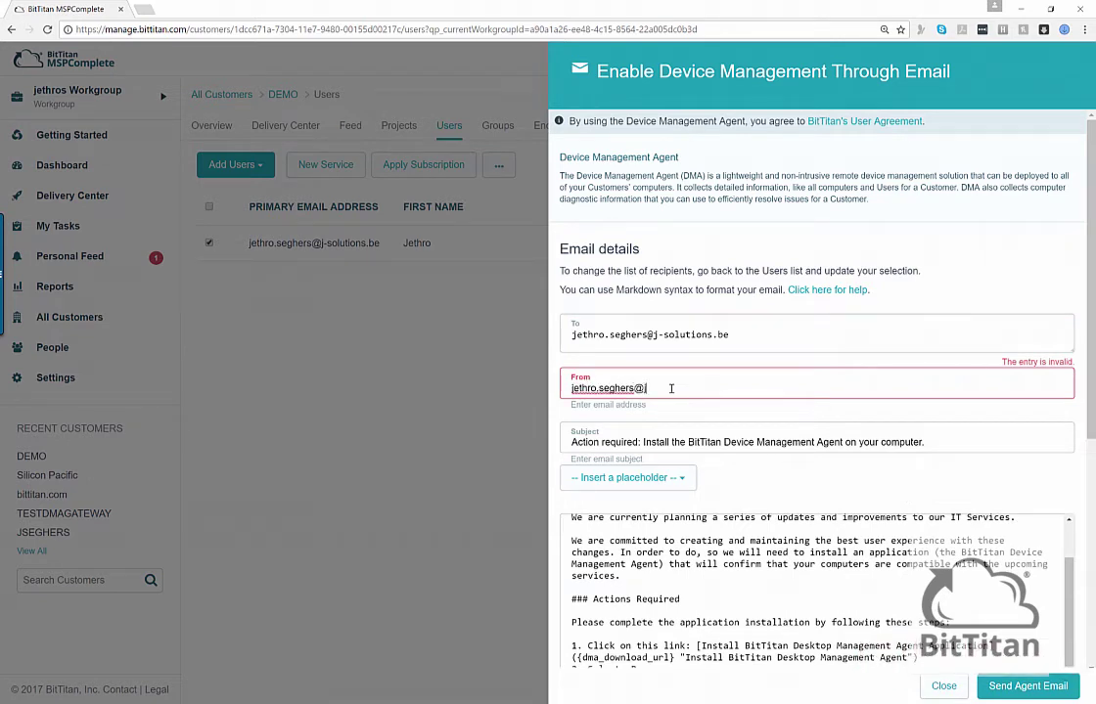
click(1022, 685)
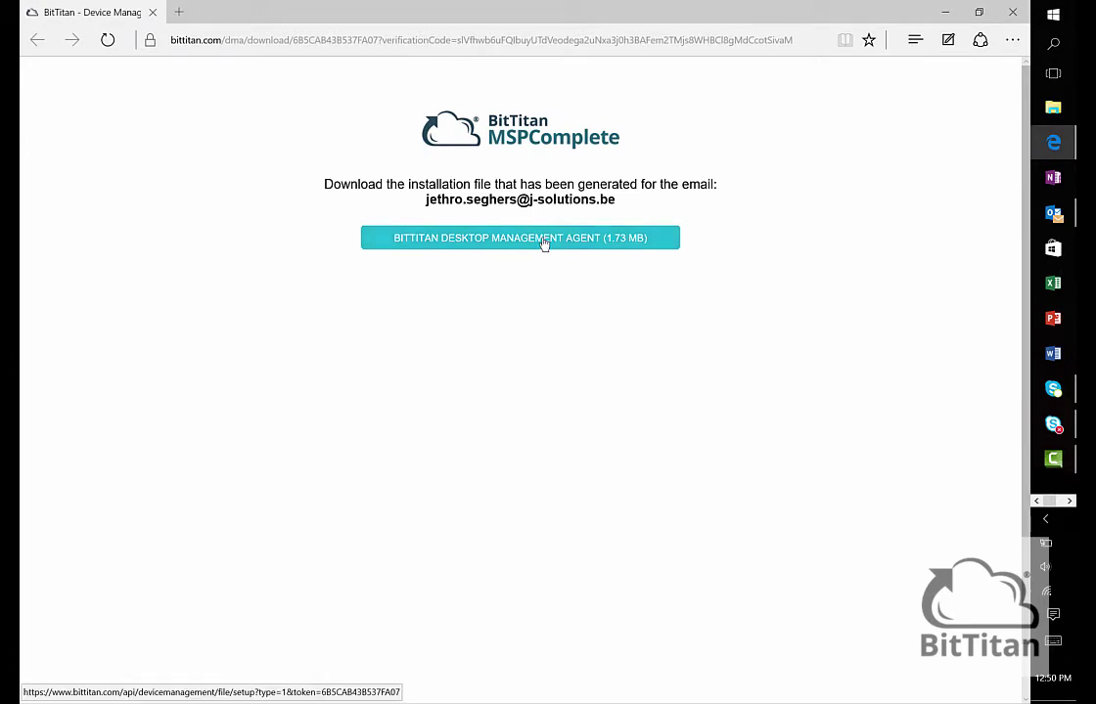
- Download and run the Desktop Management Agent installer, then minimize Edge to reveal Outlook
click(545, 241)
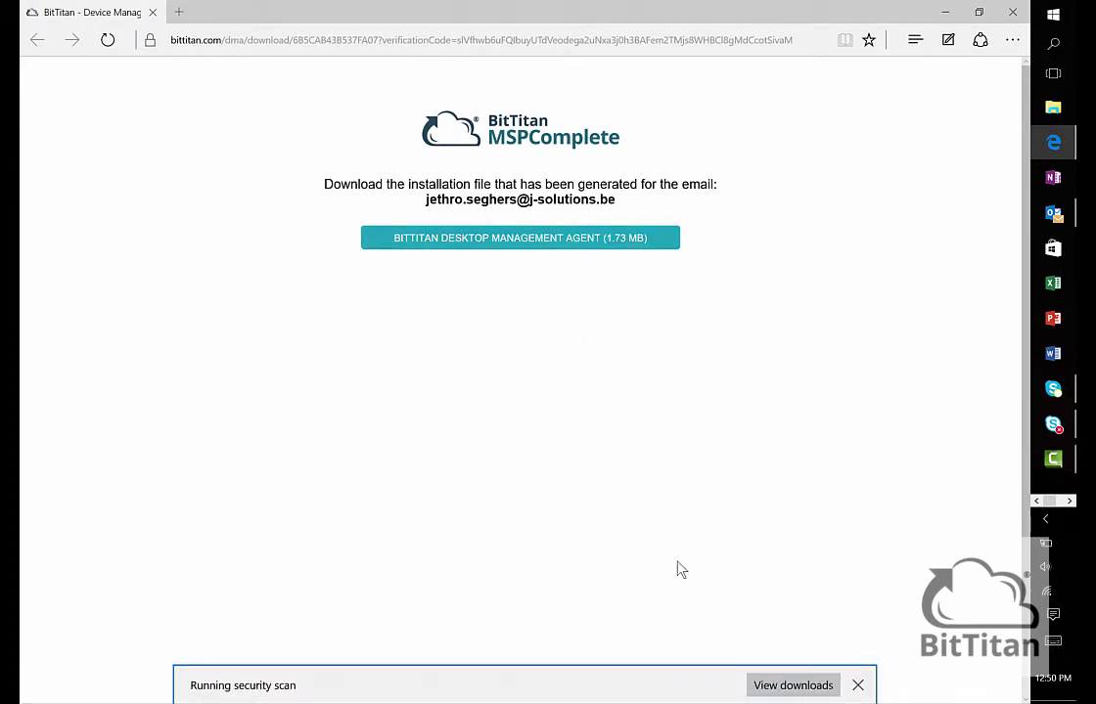
click(682, 684)
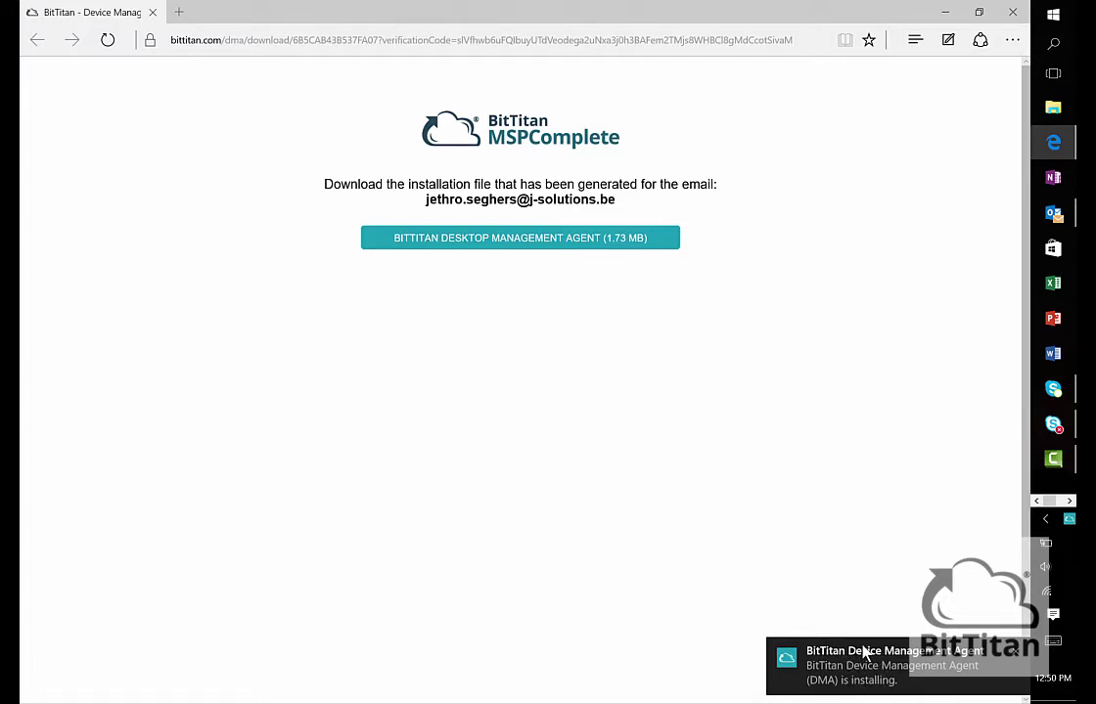
click(941, 14)
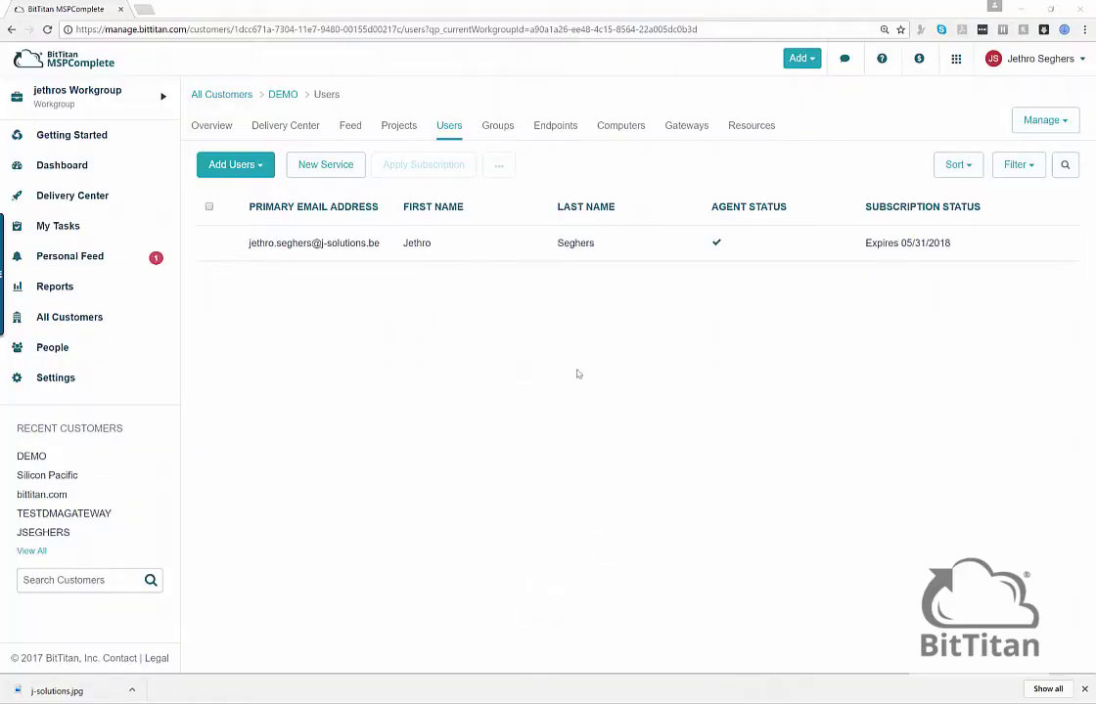
- Check that DEMO's user shows the agent installed and a subscription expiring 05/31/2018
mouse_move(699, 265)
- Go to DEMO's Device Management overview via the Manage menu
click(1043, 120)
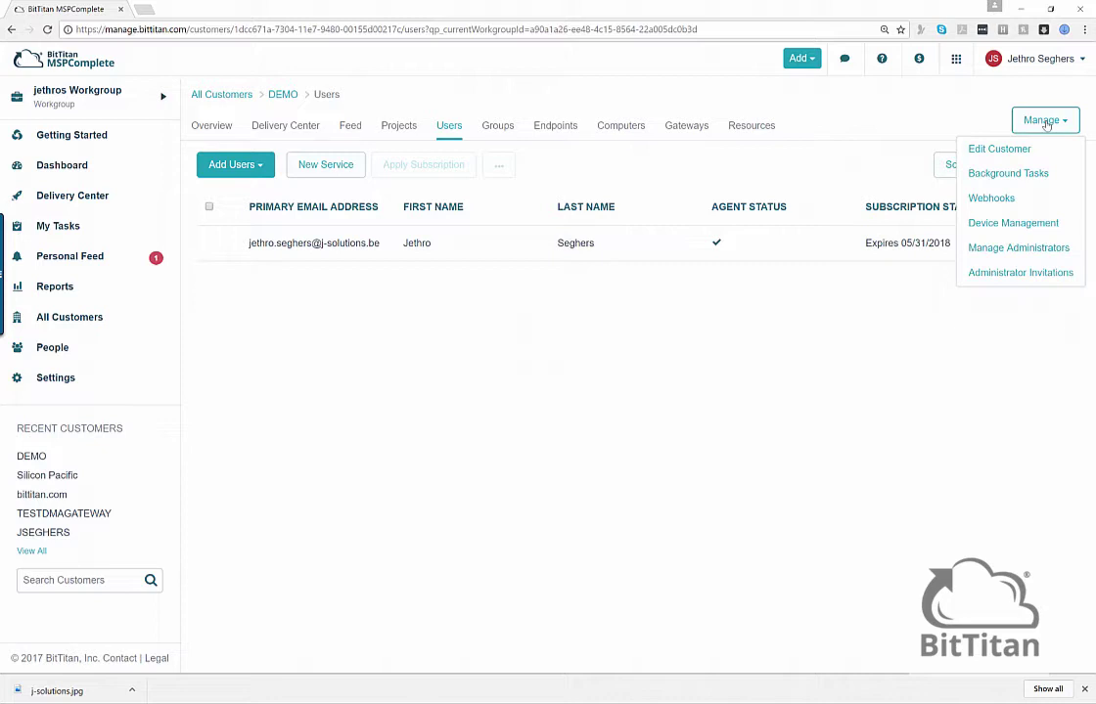
click(1005, 224)
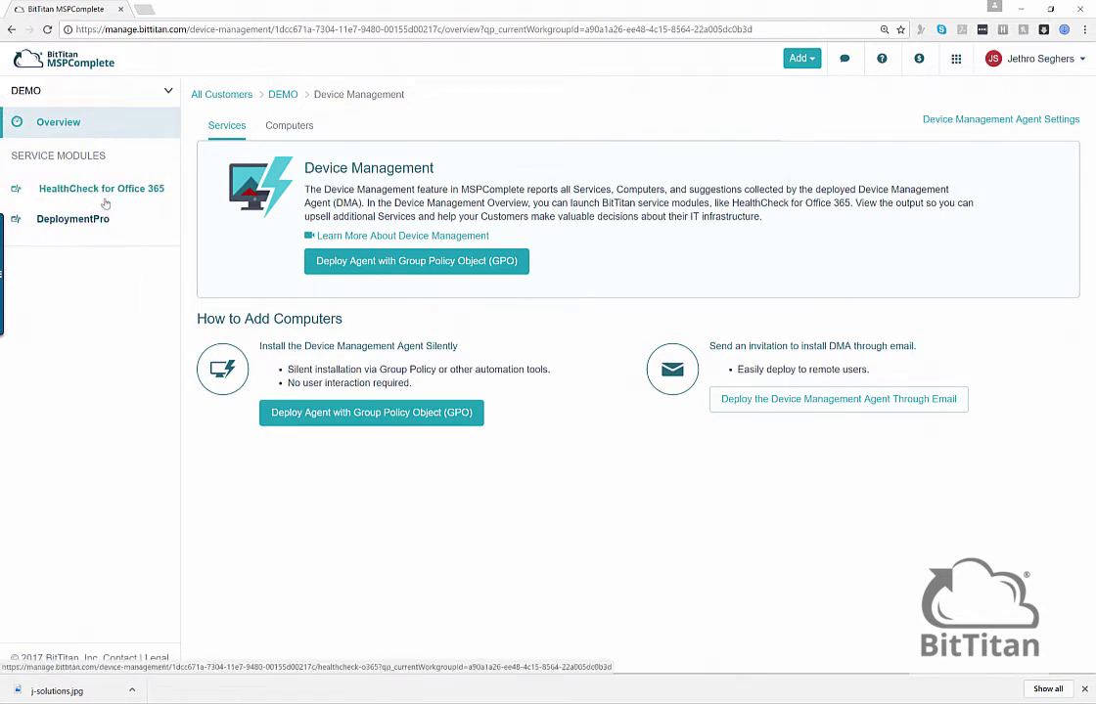
click(108, 191)
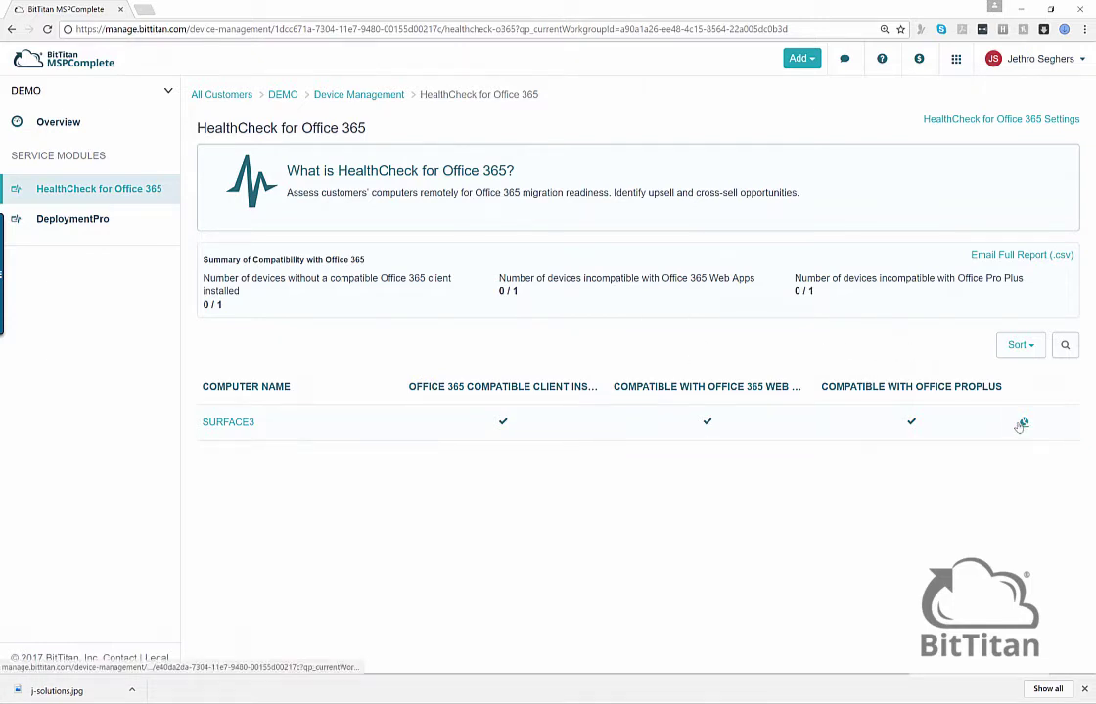
click(1021, 425)
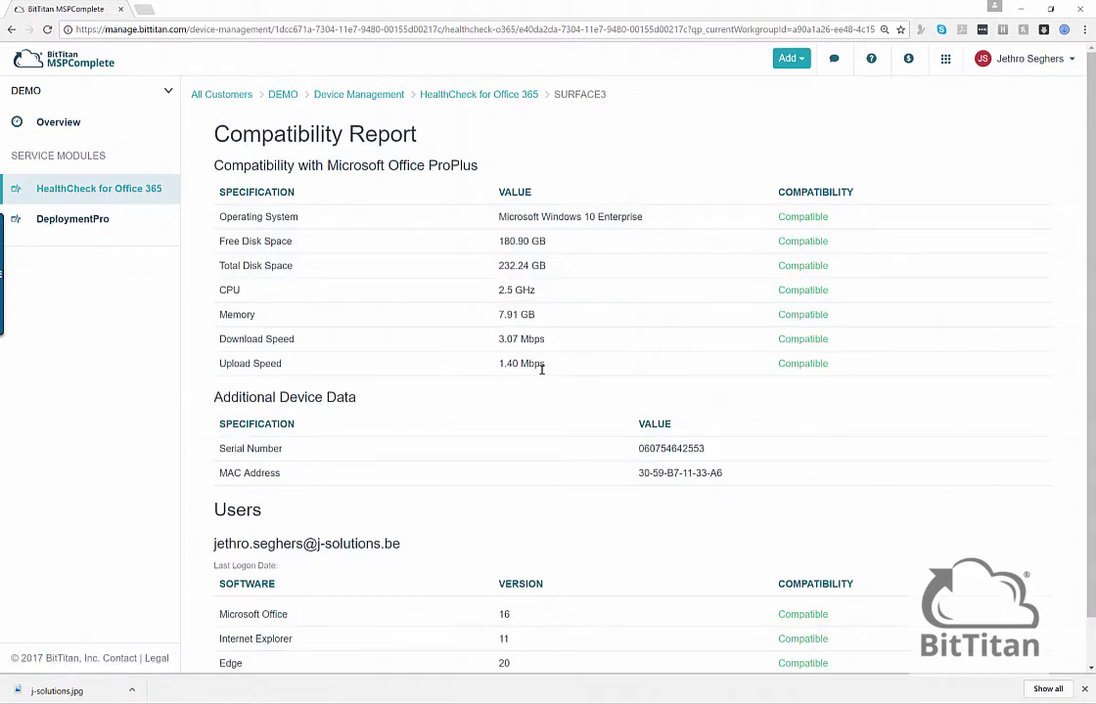
click(345, 95)
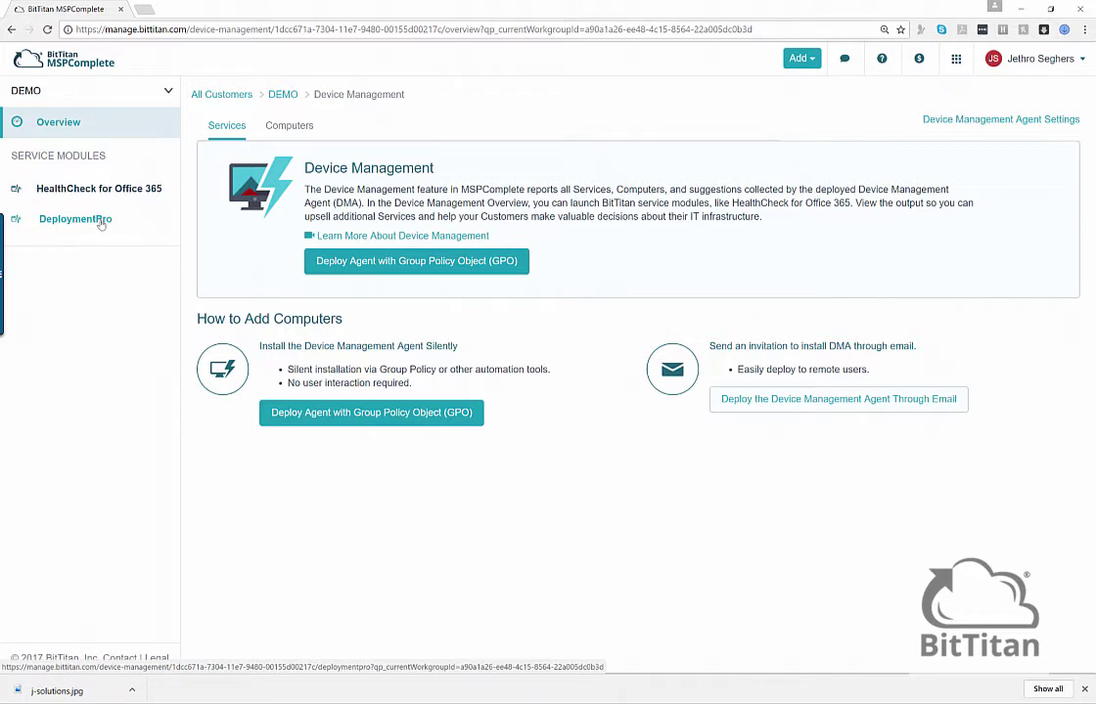
- Configure DeploymentPro with domain j-solutions.be and the [Office 365] Office 365 endpoint
click(70, 223)
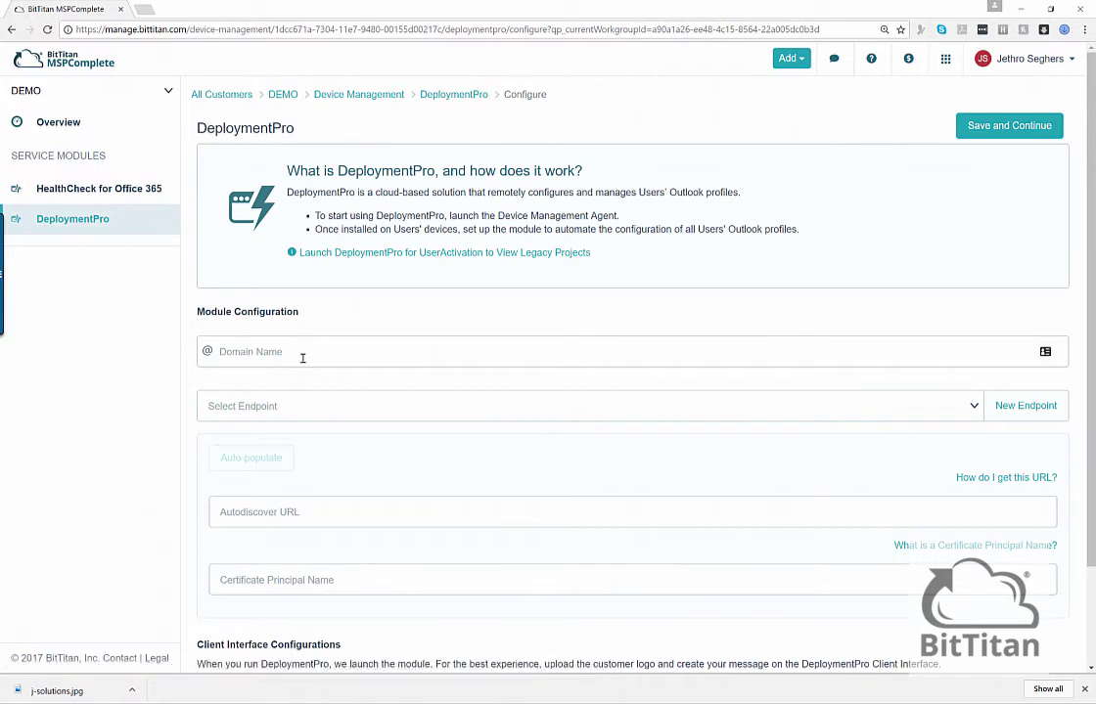
click(297, 353)
text(j-solutions.be)
key(Tab)
click(606, 409)
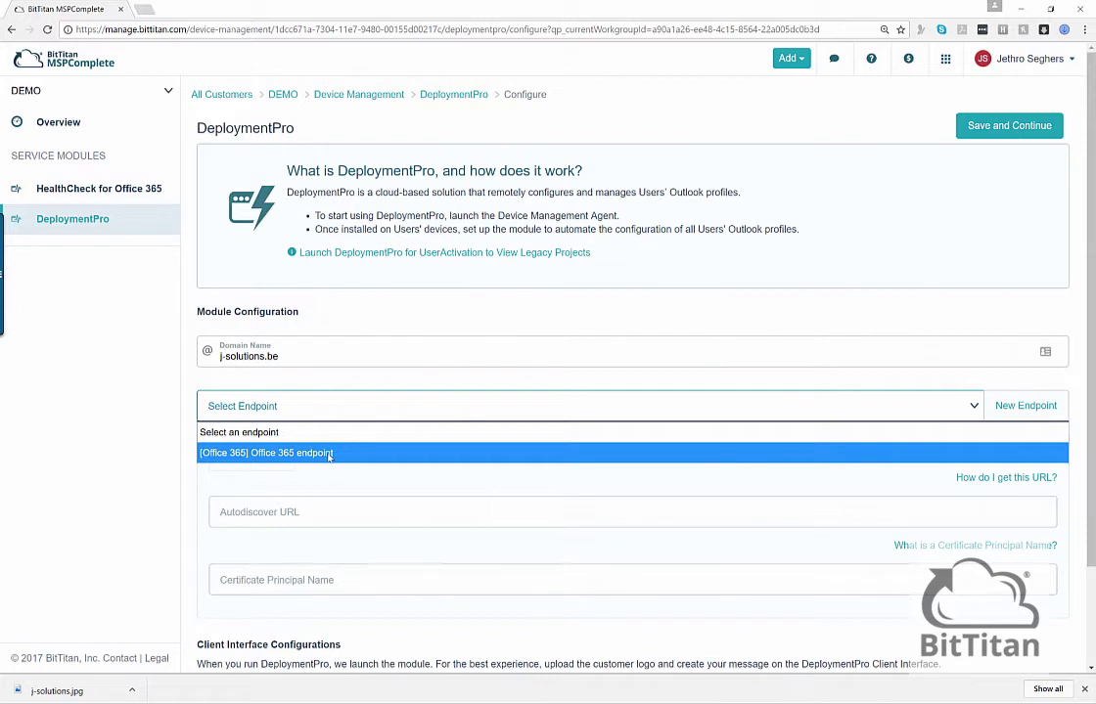
click(330, 454)
scroll(330, 456, down, 2)
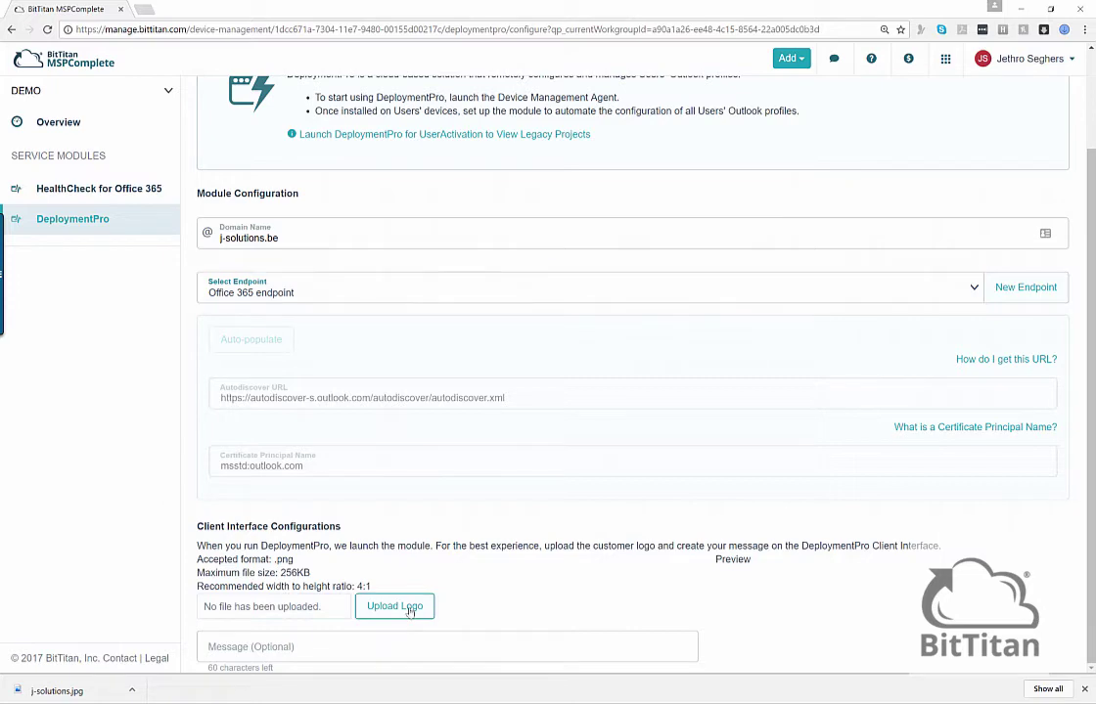
- Upload j-solutions.png as the client logo and set the message 'Your ticket to the cloud'
click(409, 608)
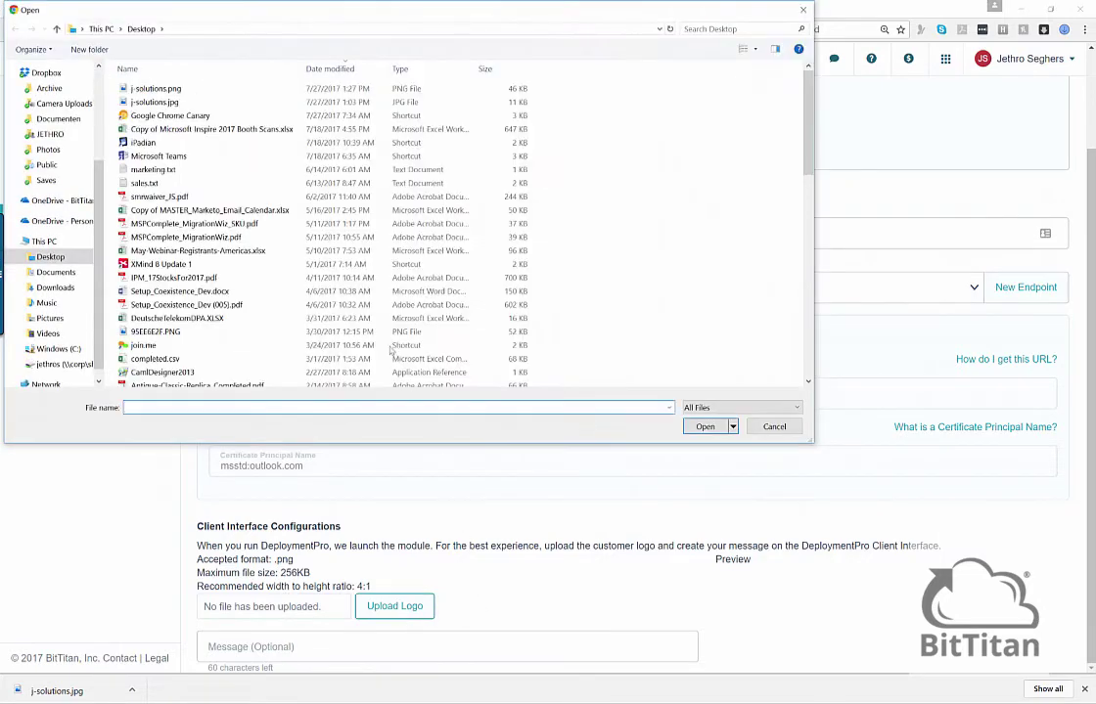
double_click(194, 93)
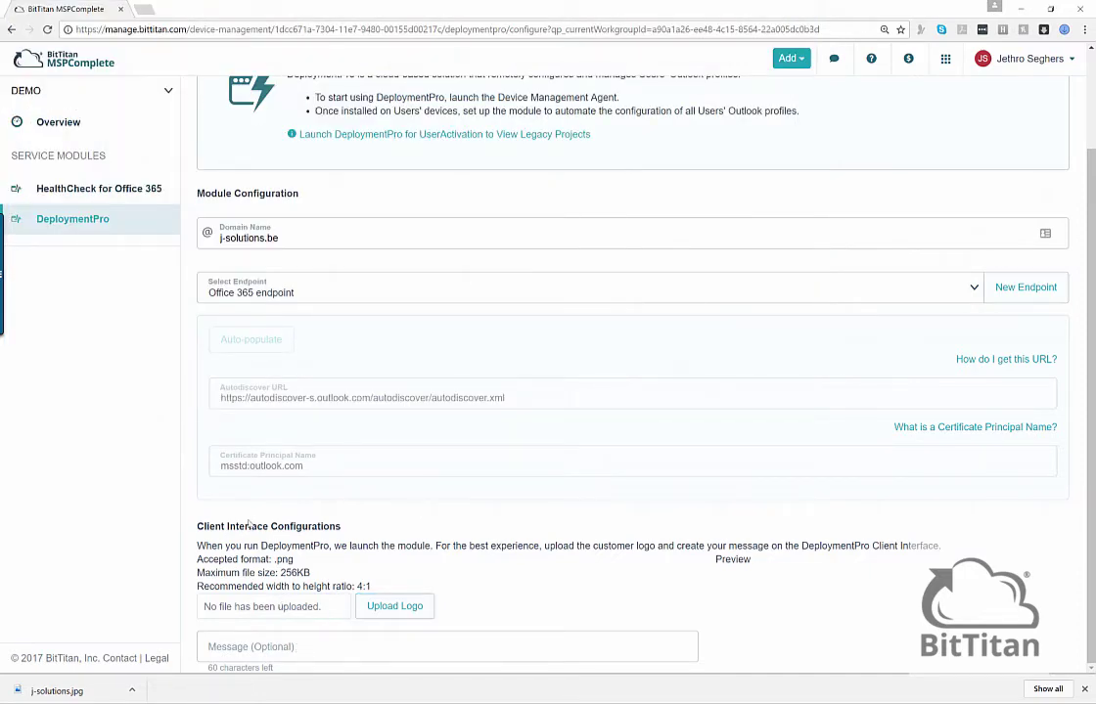
click(292, 653)
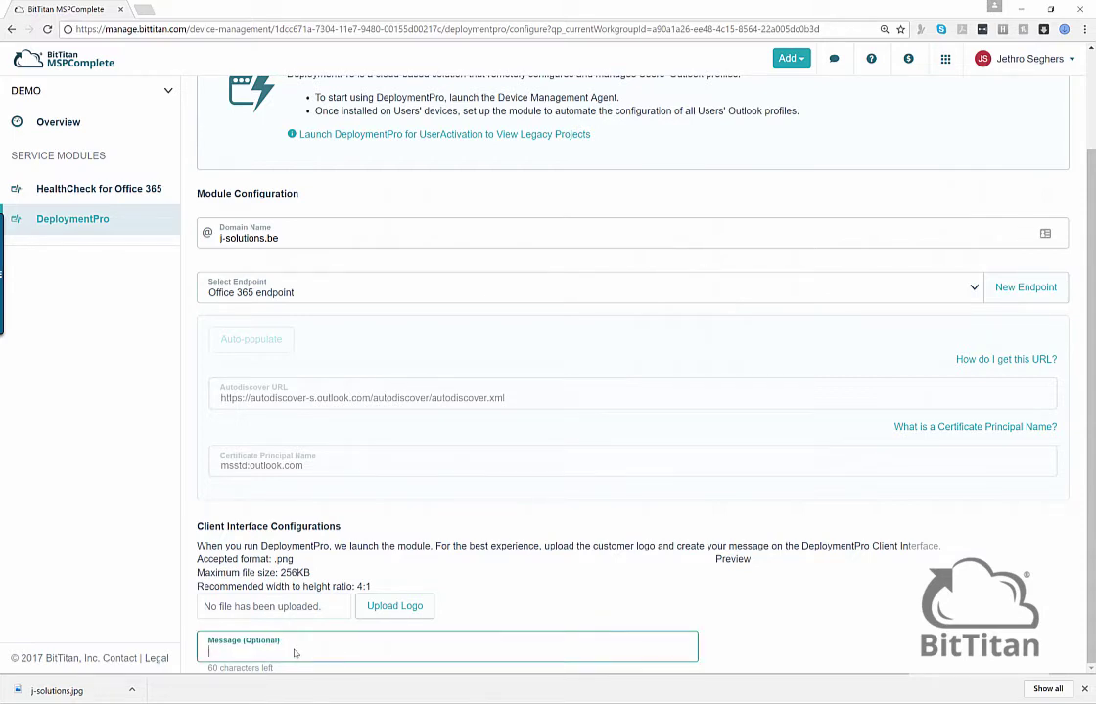
text(Your ticket to the cloud)
click(394, 605)
double_click(156, 84)
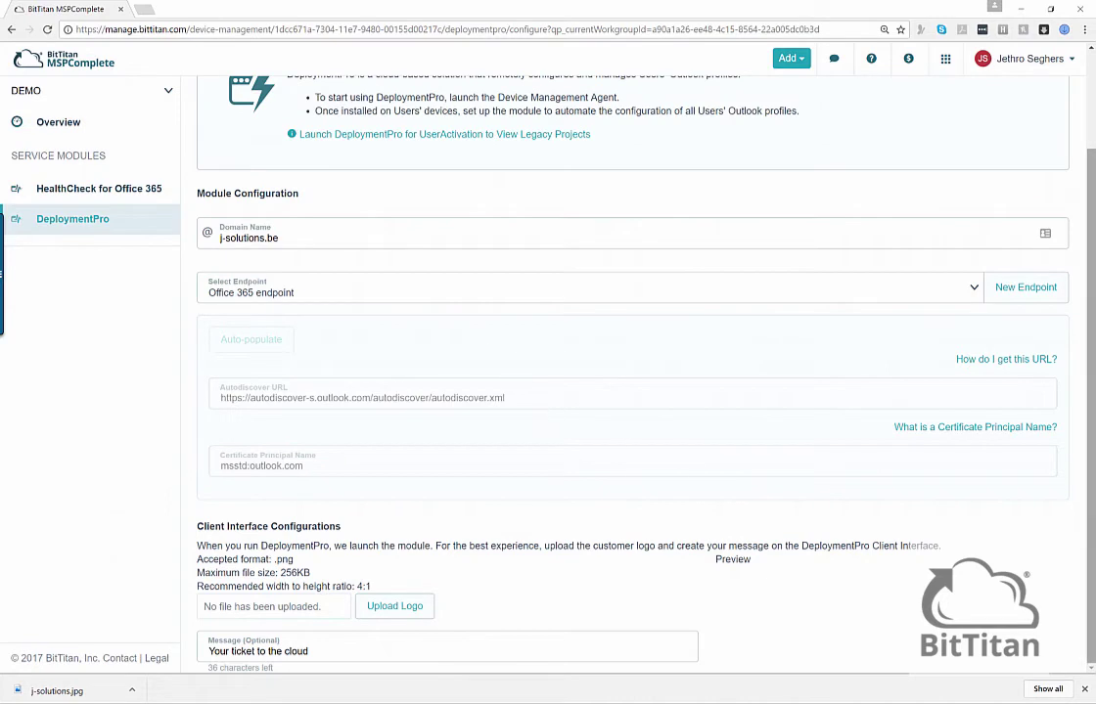
scroll(939, 477, up, 2)
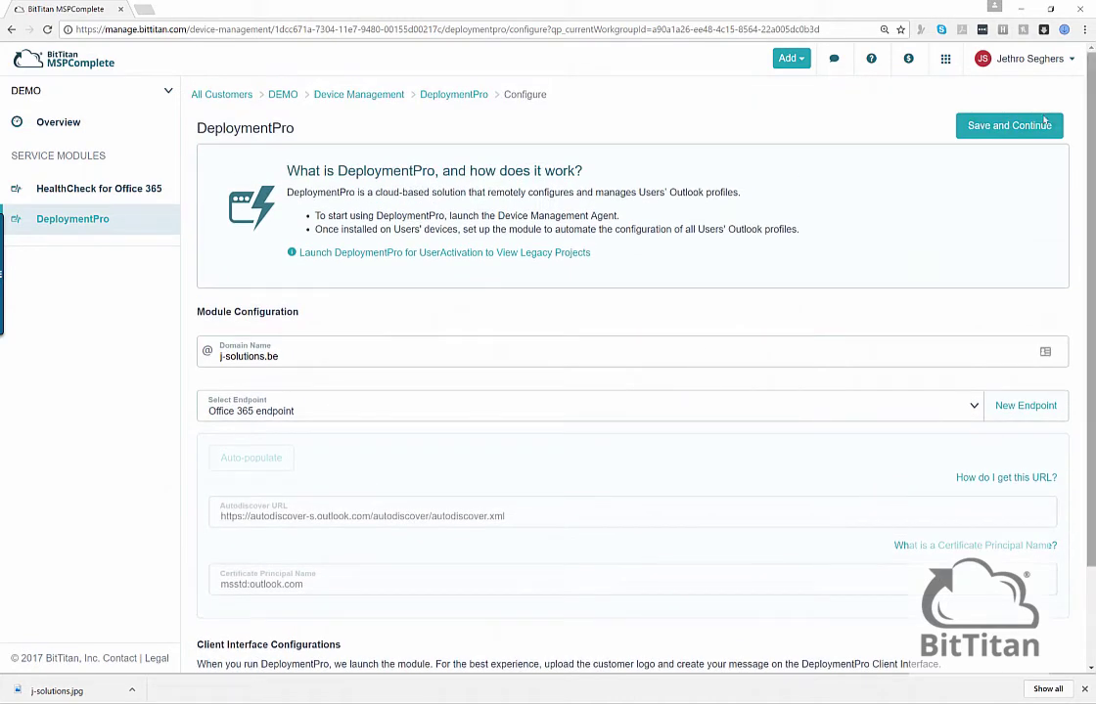
- Save the DeploymentPro configuration, select the user, and bring up the Schedule DeploymentPro form
click(1009, 127)
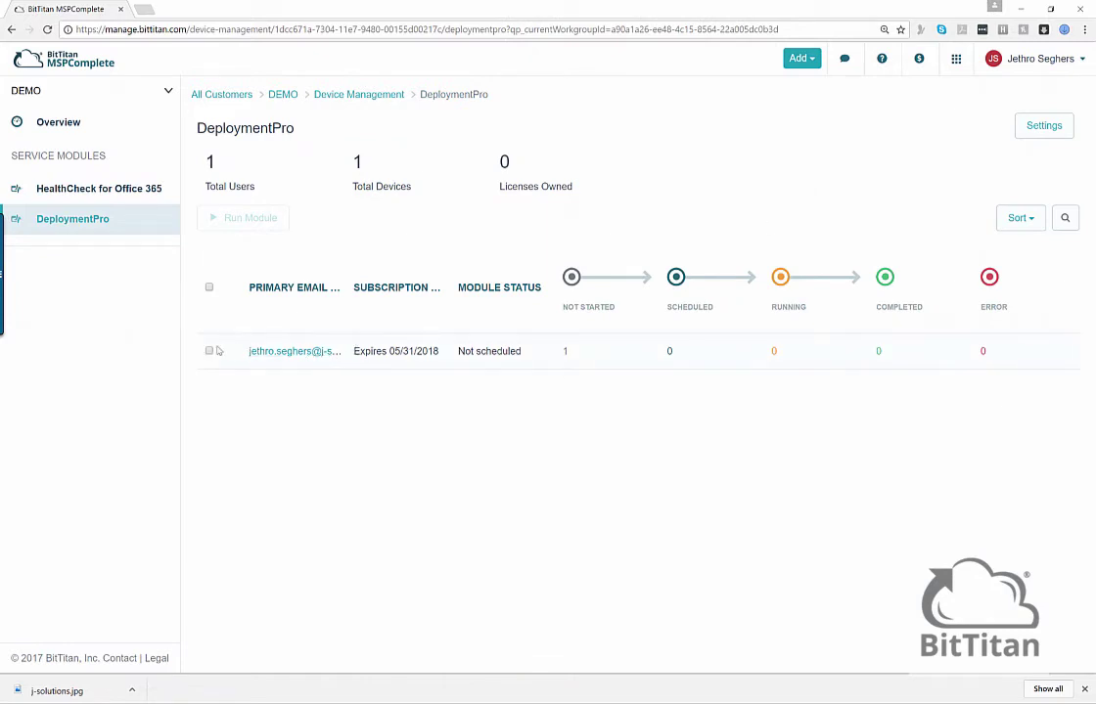
click(208, 352)
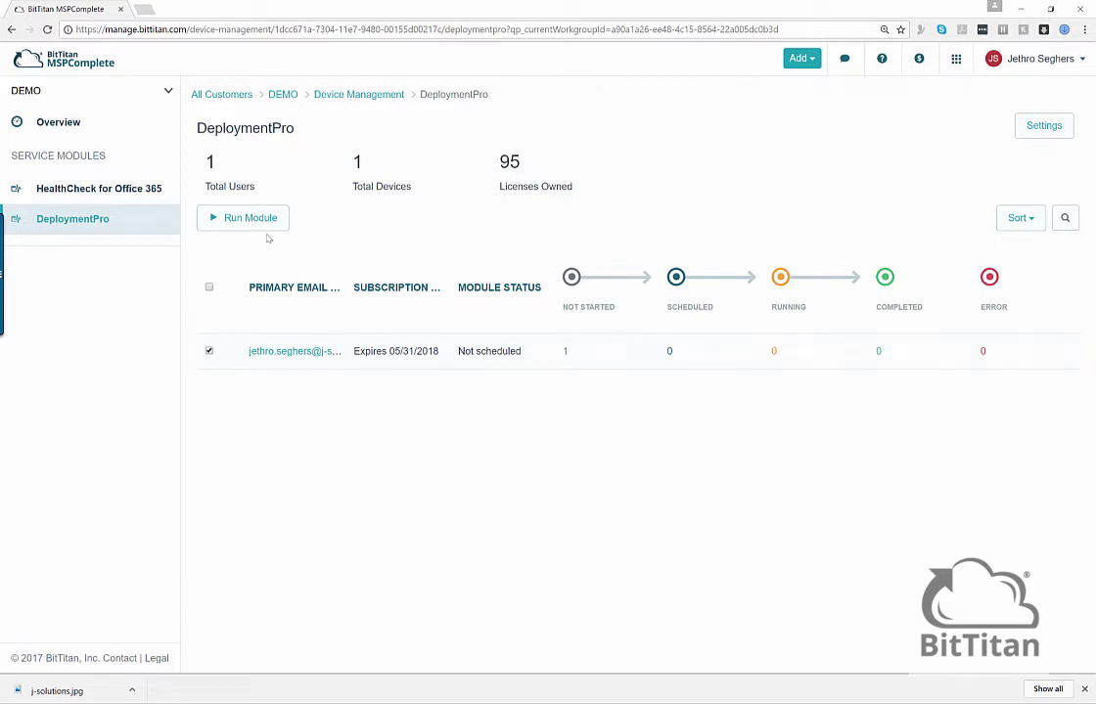
click(250, 220)
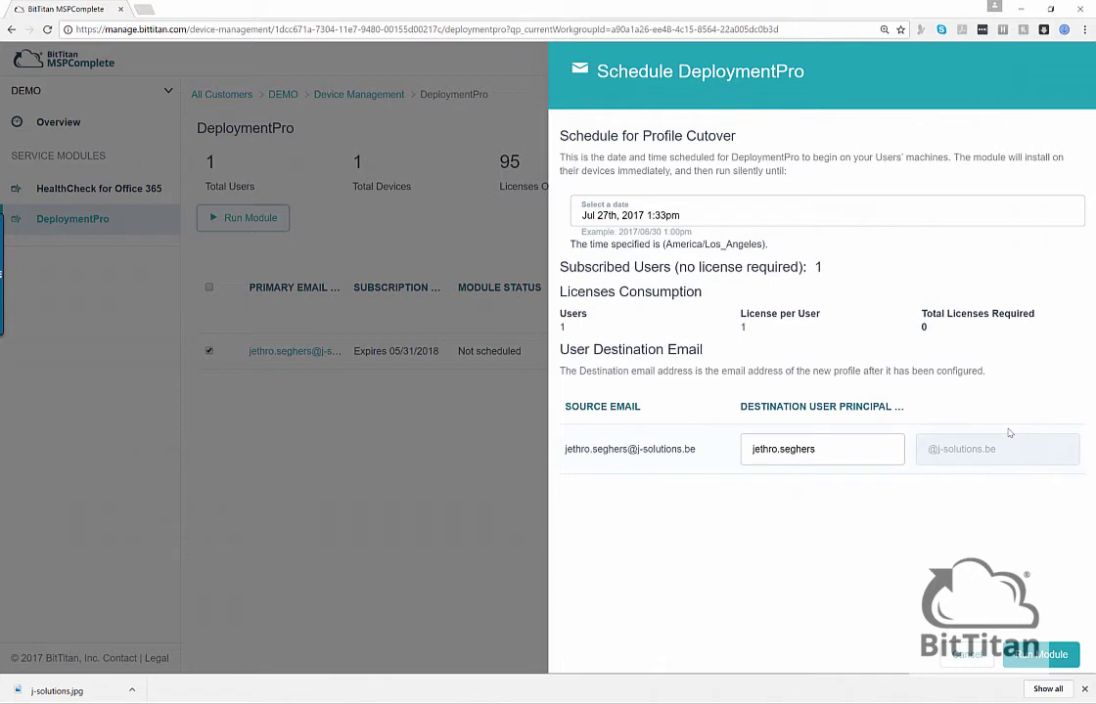
- Run the module to schedule the user's profile cutover for Jul 27th, 2017 1:33pm
click(1042, 656)
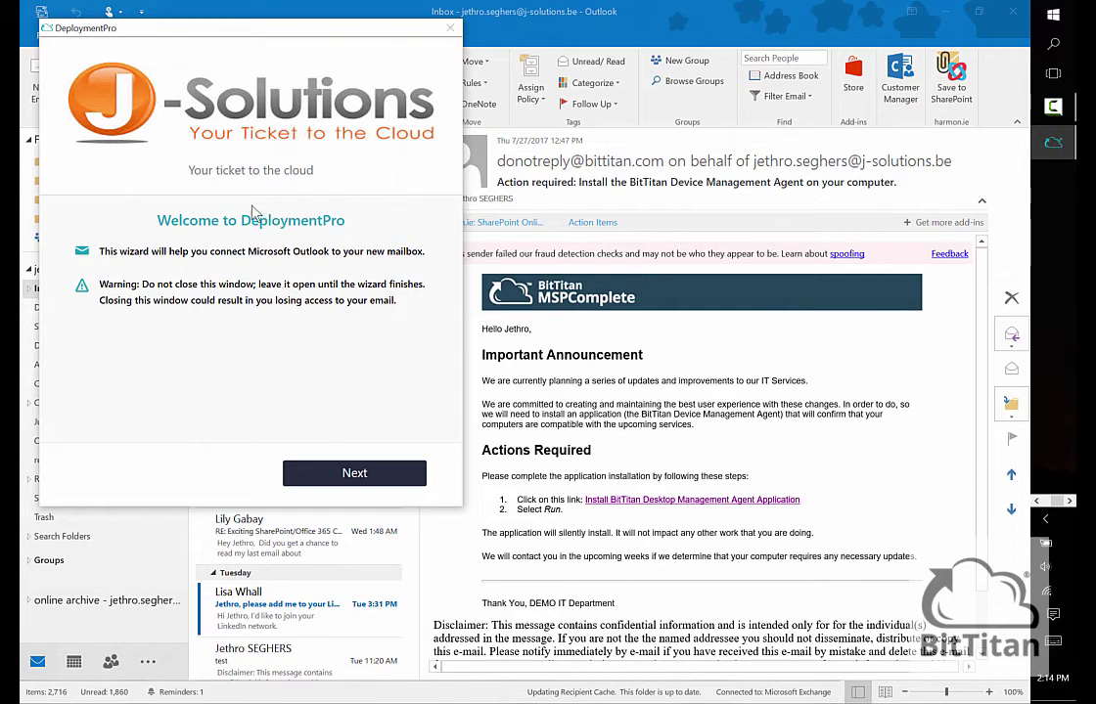
- Enter and validate the user's mailbox password, then start the Outlook profile configuration
click(348, 475)
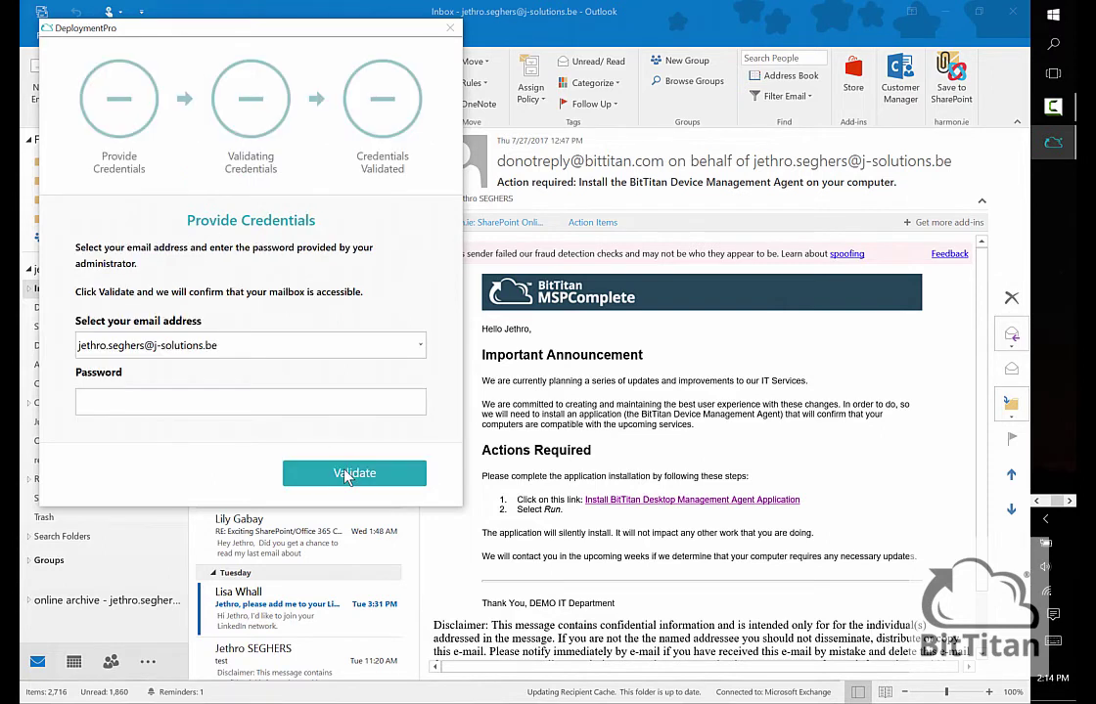
click(152, 412)
text(••••••)
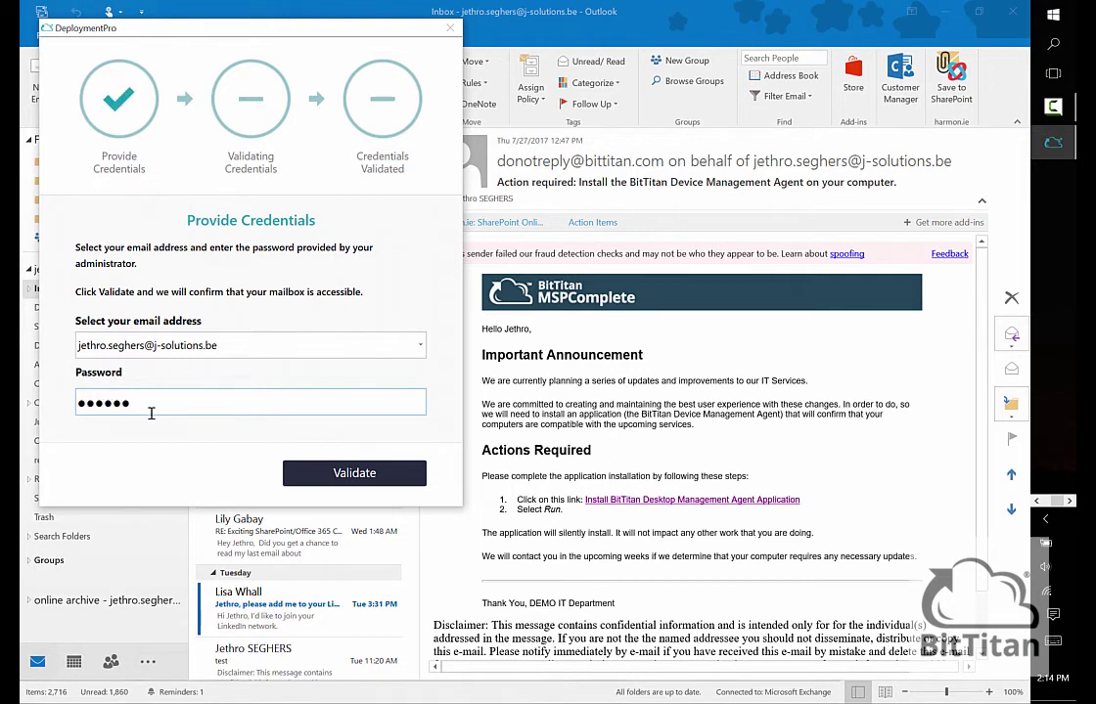
text(•••)
click(353, 482)
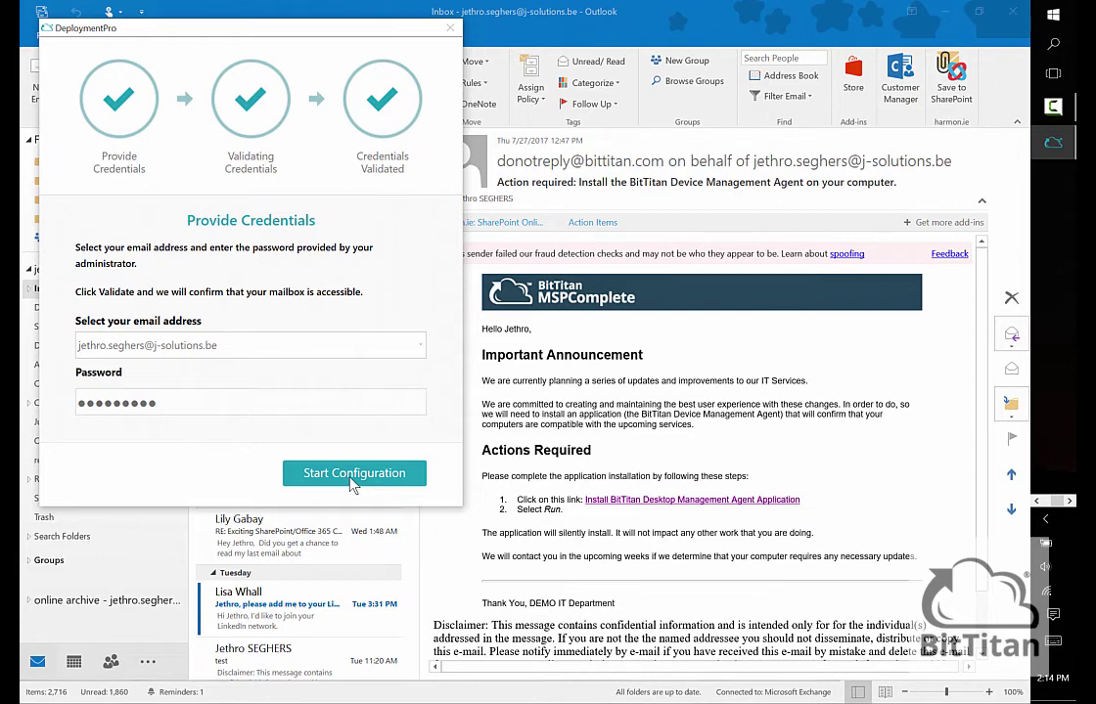
click(352, 475)
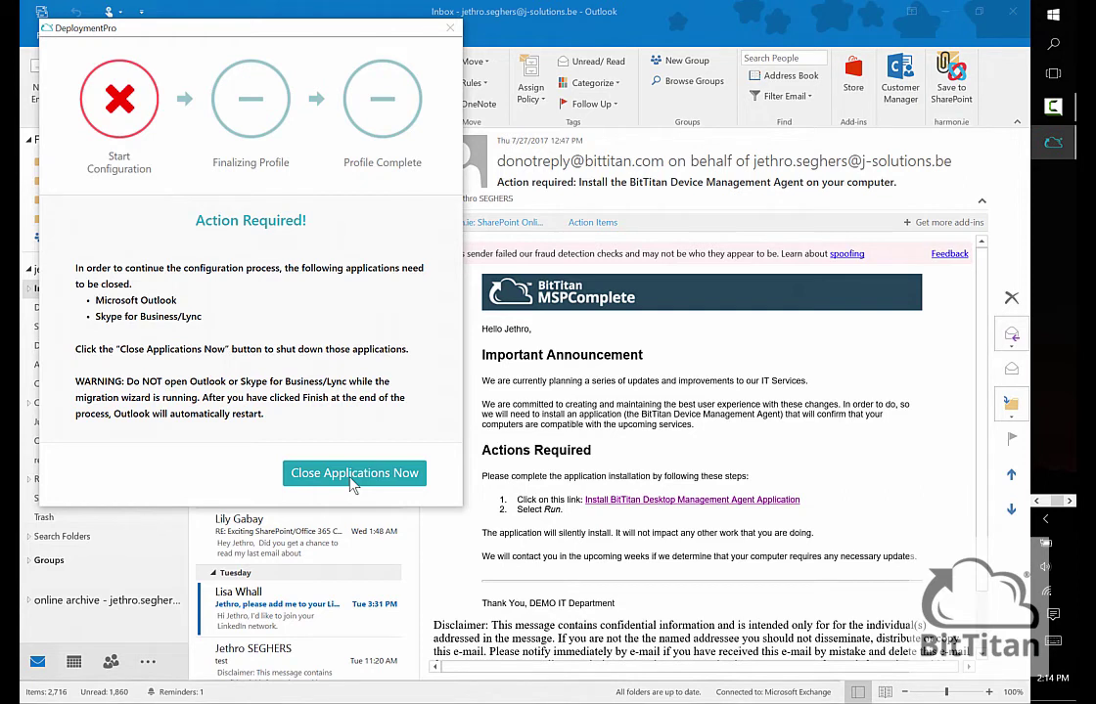
- Close Outlook and Skype for Business, let the profile finish, and relaunch Outlook on Exchange
click(354, 474)
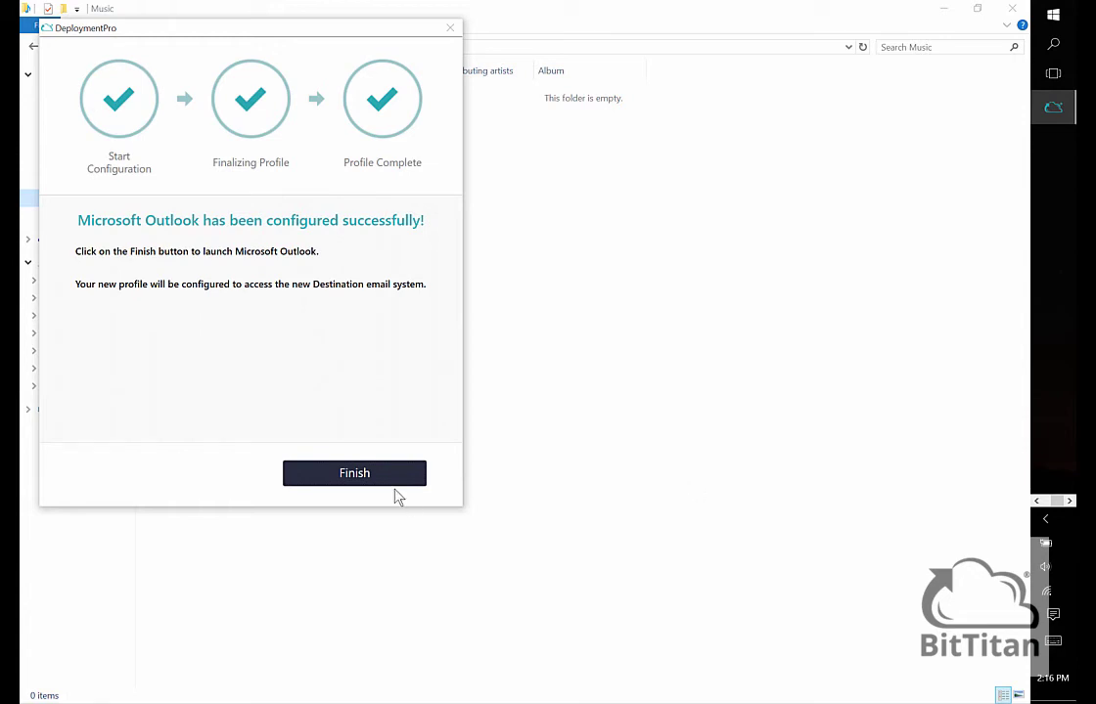
click(354, 474)
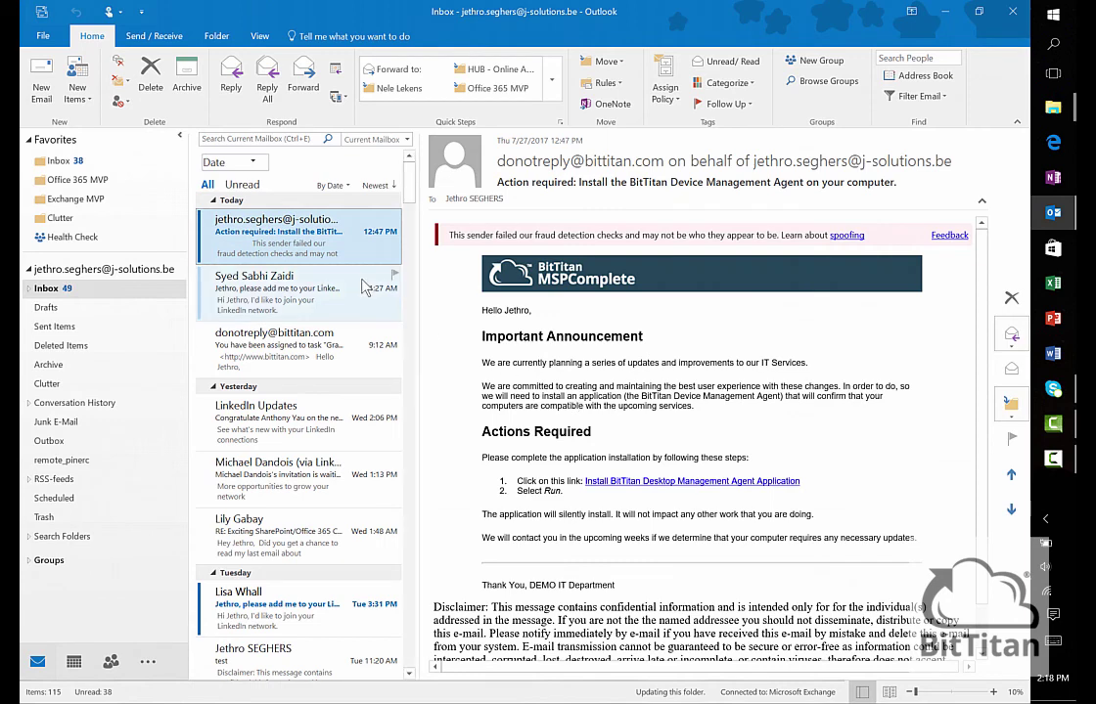
- Start a new email addressed to 'a' and dismiss all overdue meeting reminders
click(39, 90)
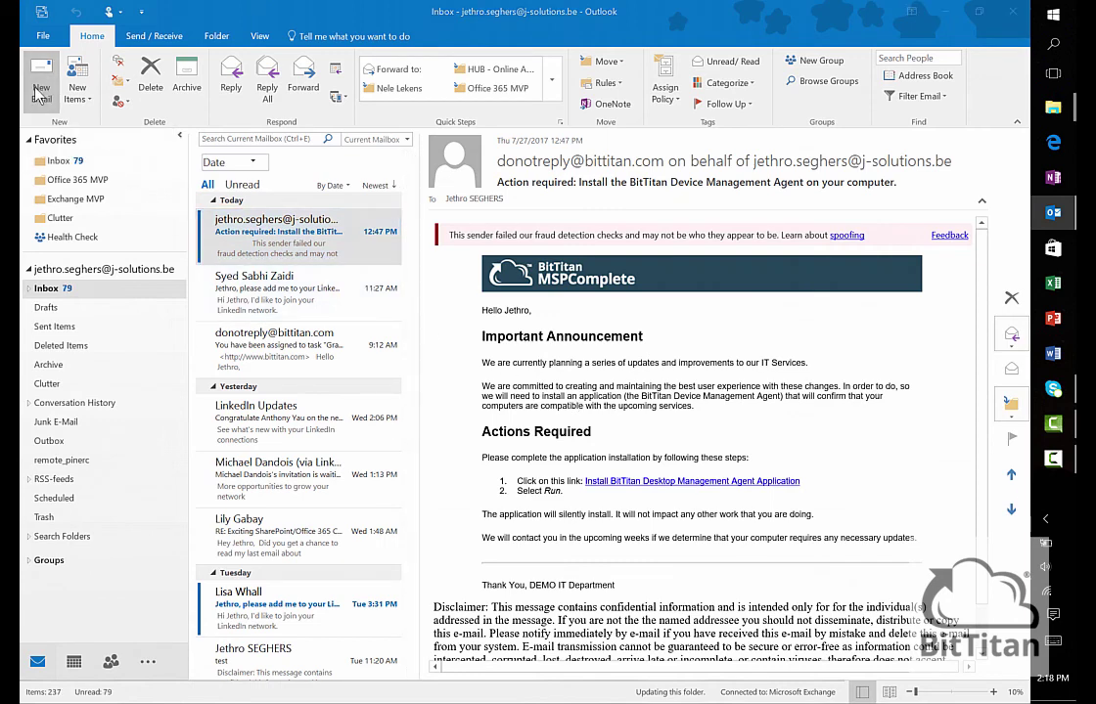
text(a)
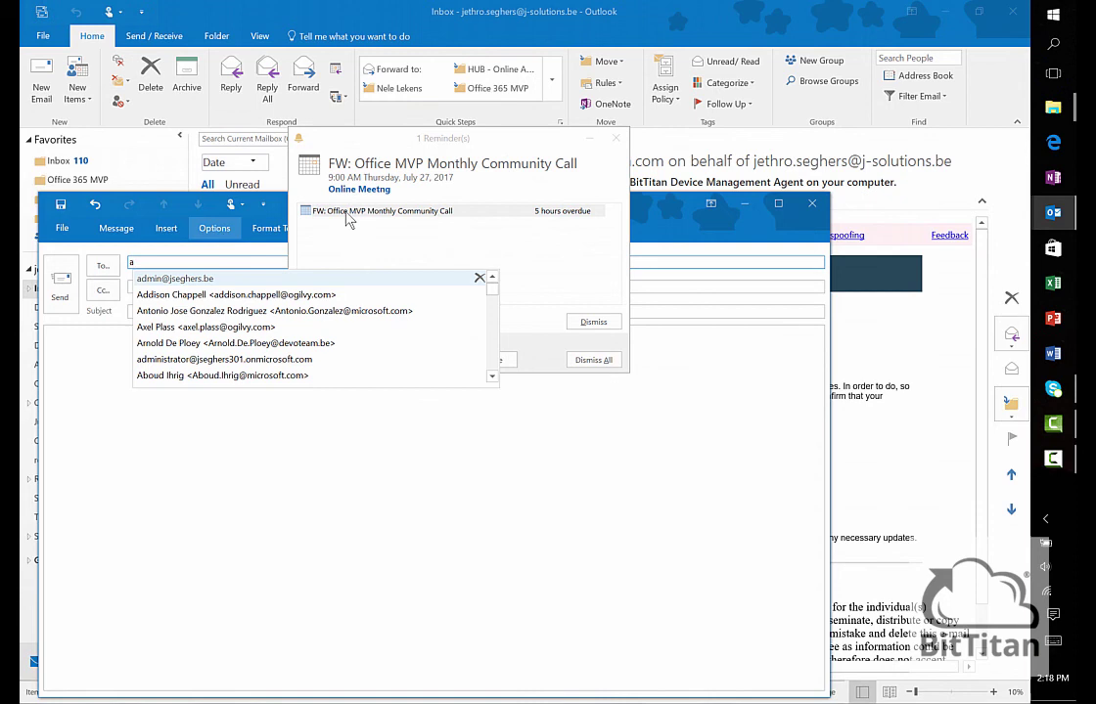
click(599, 361)
click(431, 285)
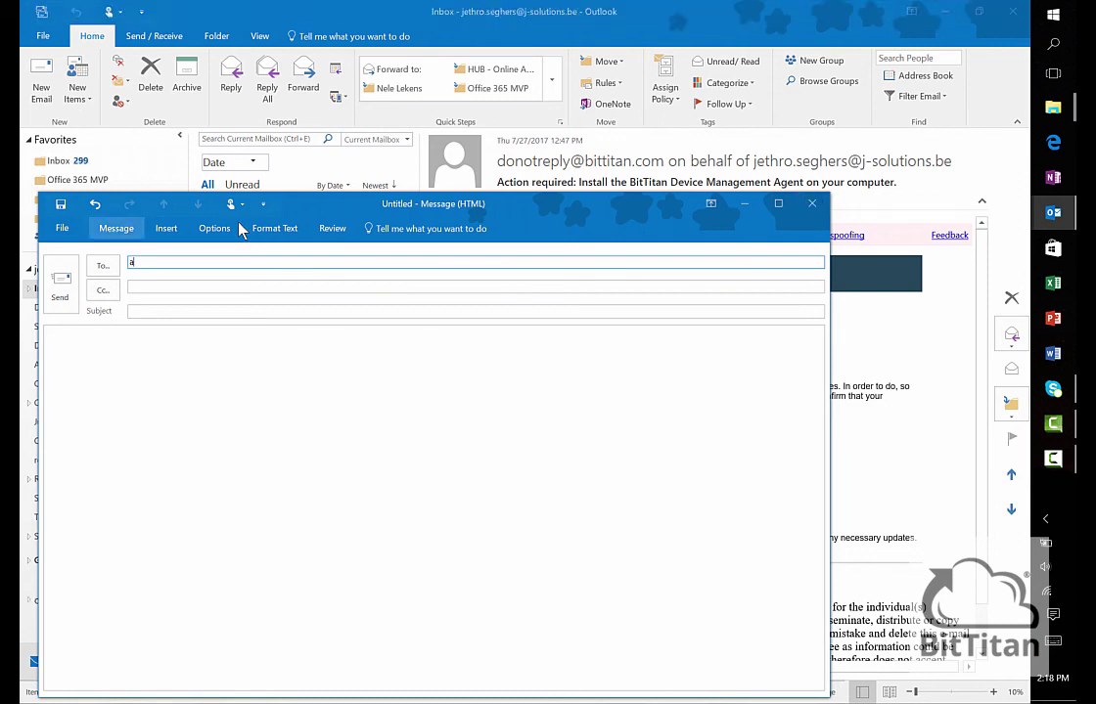
- Insert the saved signature 'This is my signature …' into the new message body
click(116, 228)
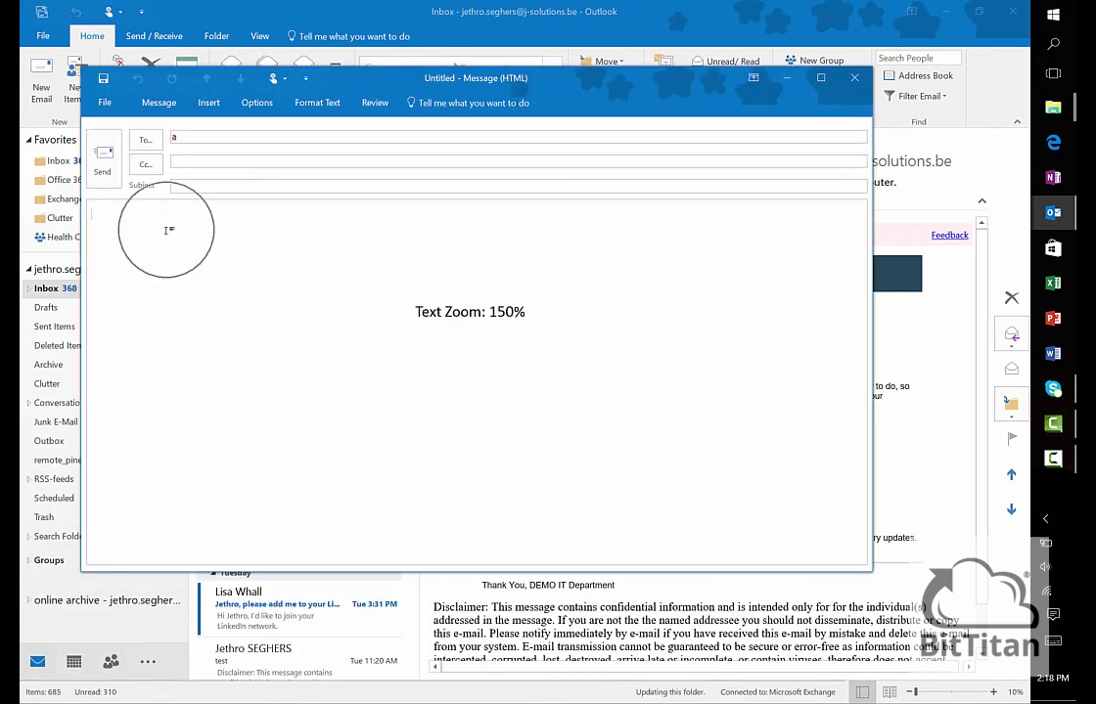
click(207, 103)
click(243, 164)
click(257, 172)
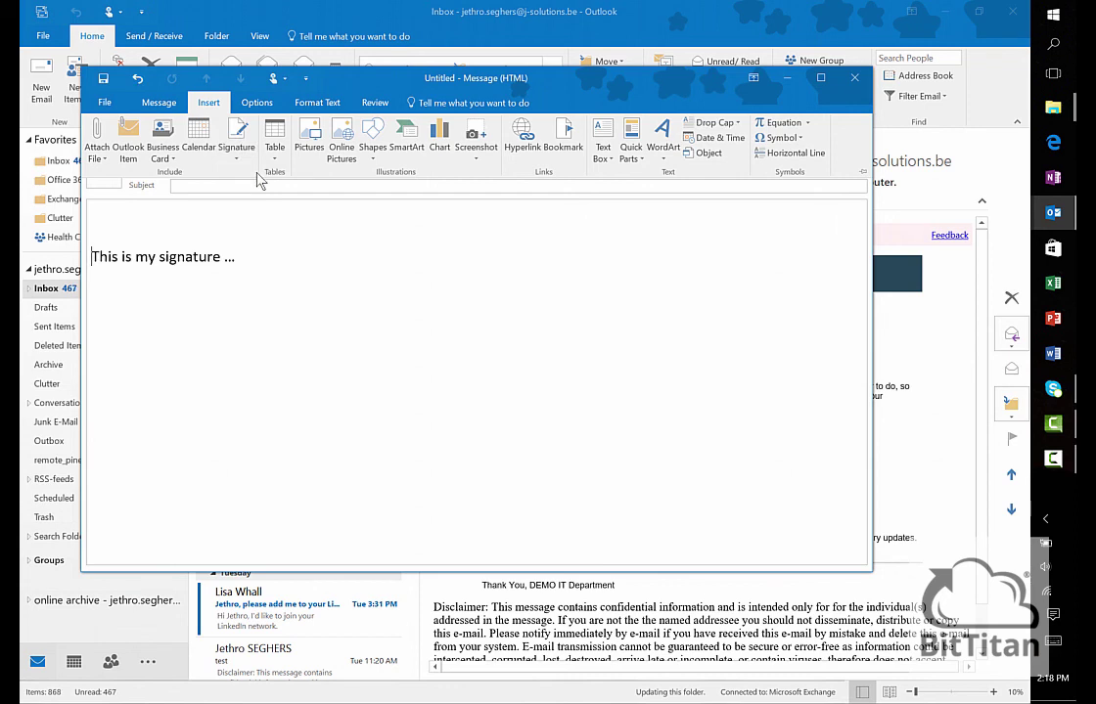